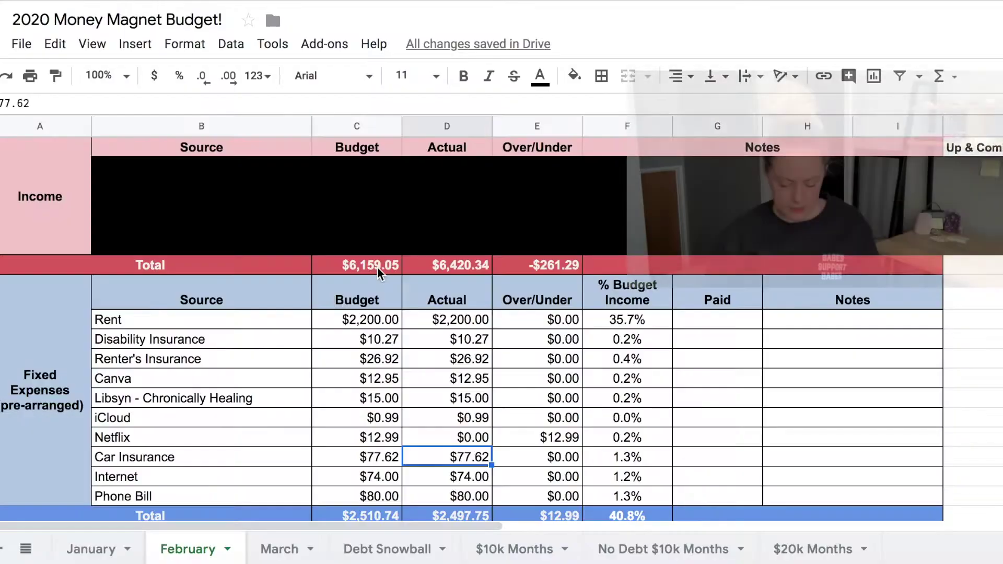
- Check the February income total formulas: $6,159.05 budgeted and $6,420.34 actual from =SUM(D2:D6)
{"action": "left_click", "coordinate": [377, 267]}
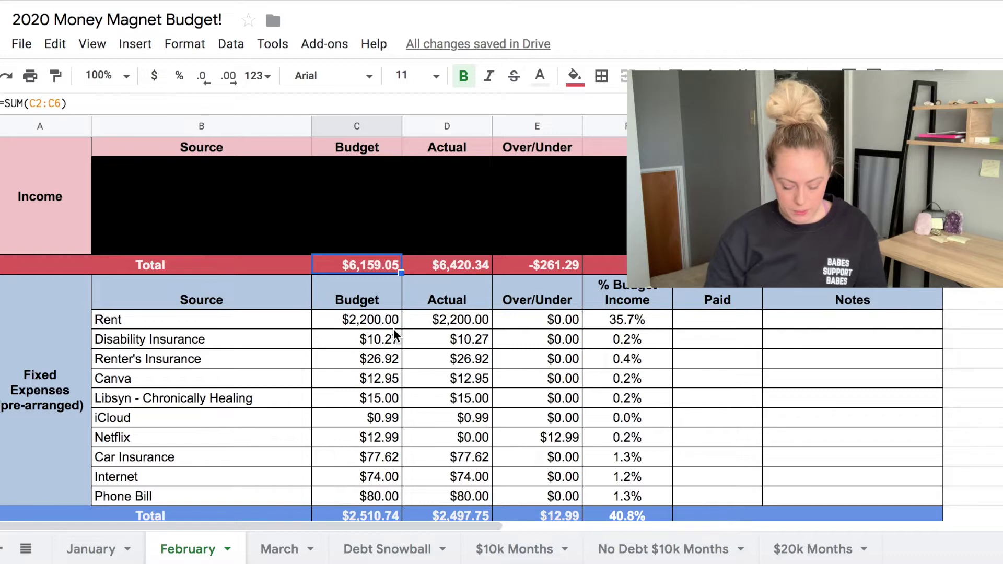
{"action": "left_click", "coordinate": [461, 267]}
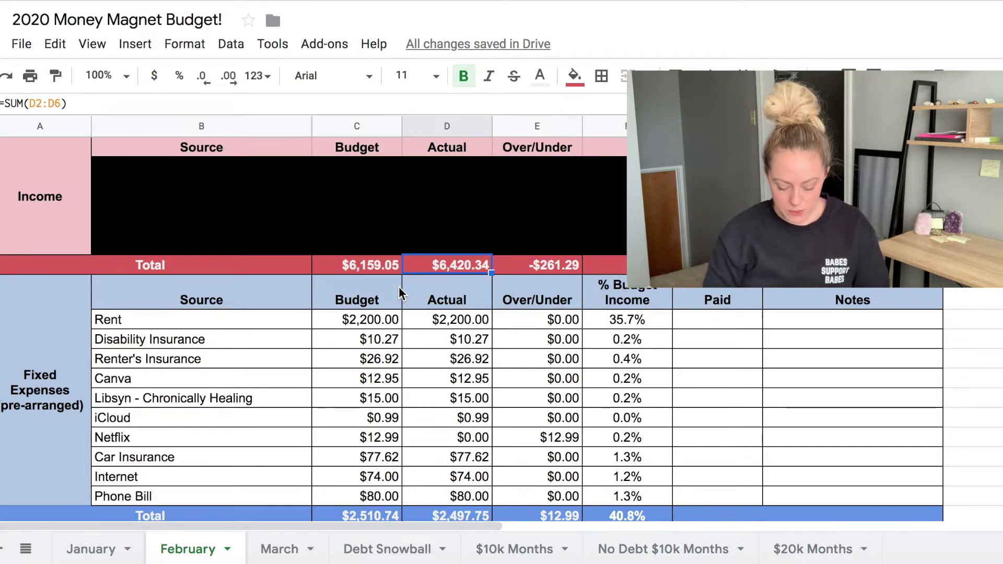
{"action": "scroll", "coordinate": [451, 282], "scroll_direction": "down", "scroll_amount": 1}
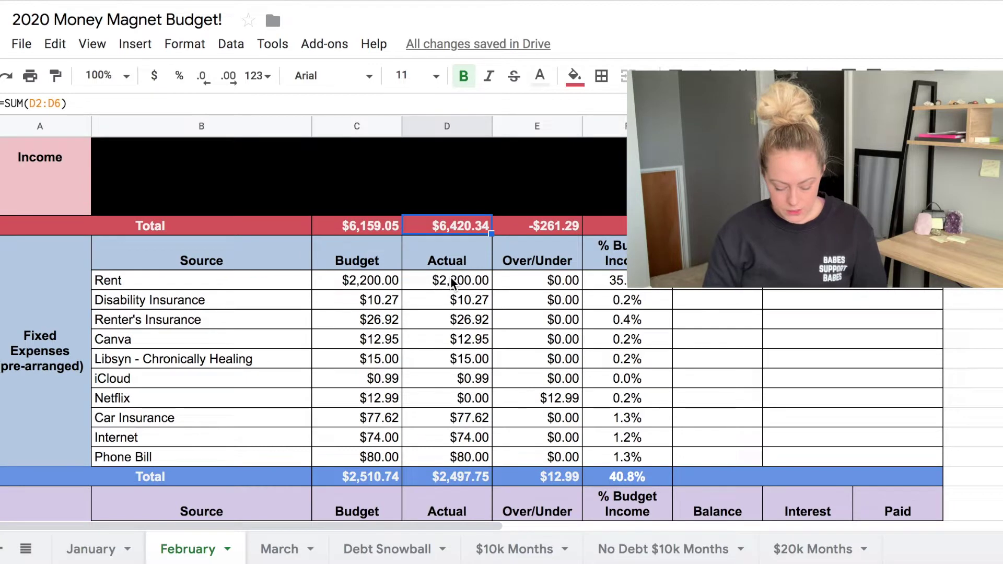
{"action": "left_click", "coordinate": [452, 281]}
{"action": "left_click_drag", "start_coordinate": [451, 281], "coordinate": [465, 463]}
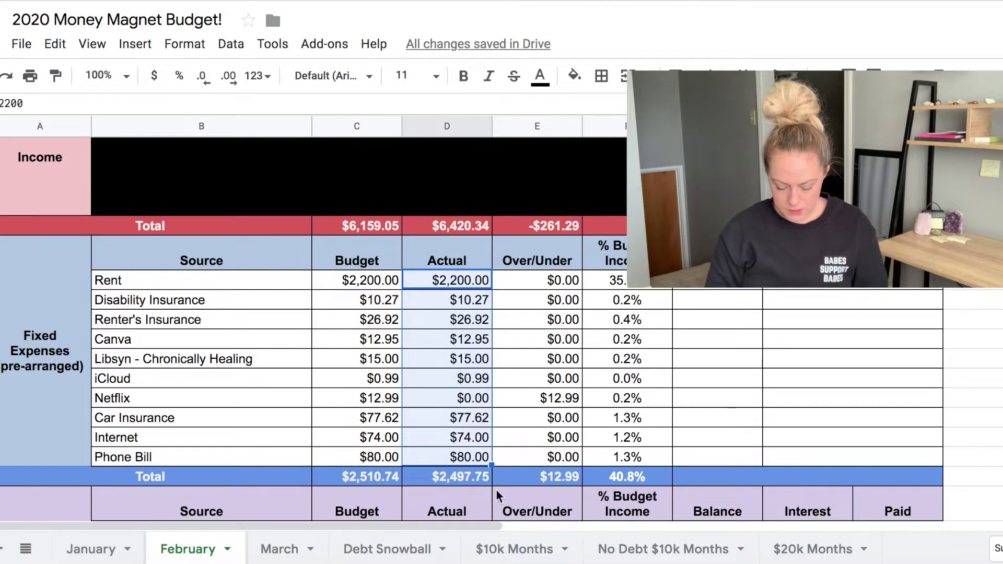
{"action": "left_click", "coordinate": [552, 397]}
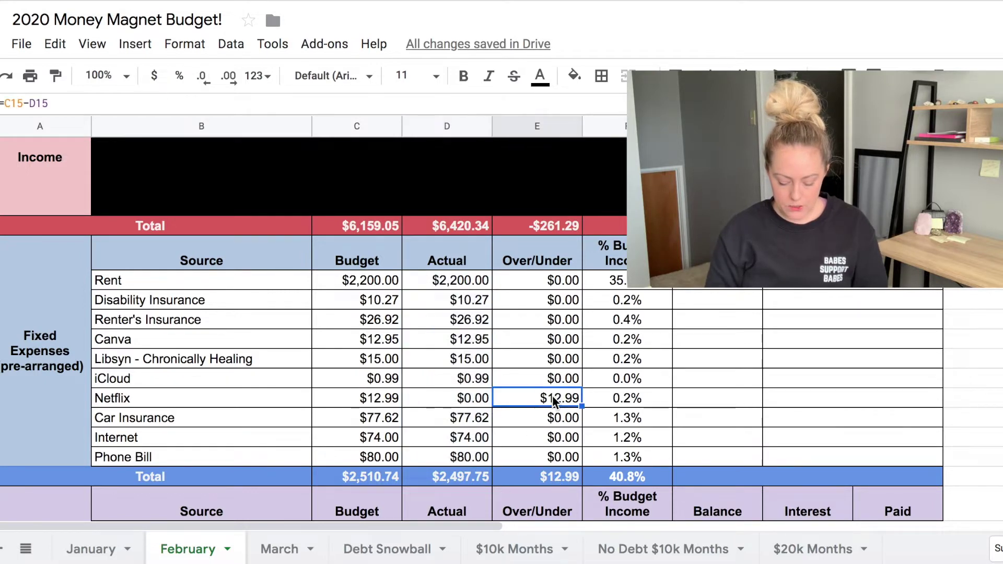
{"action": "left_click", "coordinate": [474, 399]}
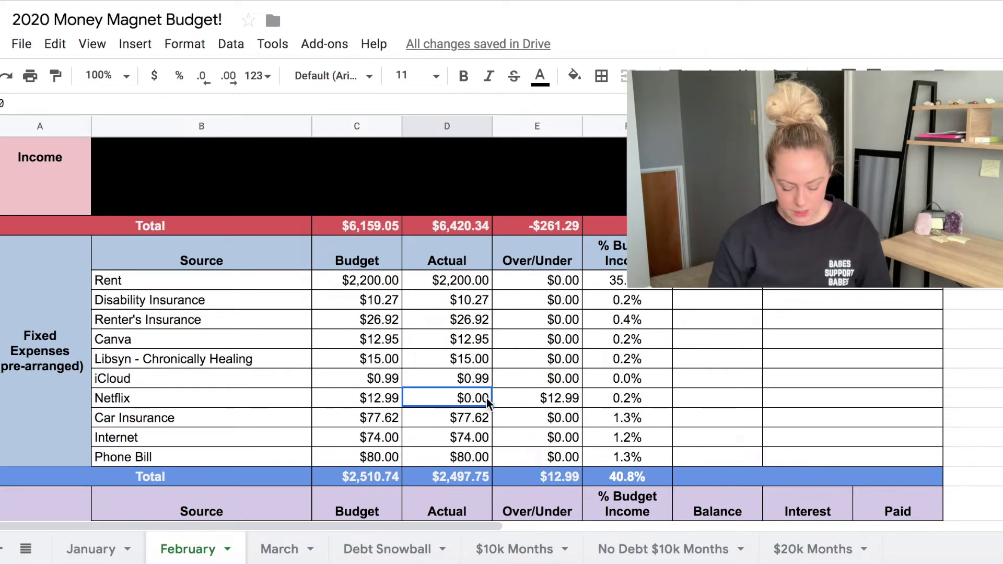
- Inspect the $61.00 Bank of America CC and $56.62 Discover payments, then sum the debt Actual column
{"action": "scroll", "coordinate": [458, 458], "scroll_direction": "down", "scroll_amount": 3}
{"action": "scroll", "coordinate": [464, 342], "scroll_direction": "down", "scroll_amount": 3}
{"action": "scroll", "coordinate": [464, 342], "scroll_direction": "down", "scroll_amount": 2}
{"action": "scroll", "coordinate": [464, 342], "scroll_direction": "down", "scroll_amount": 1}
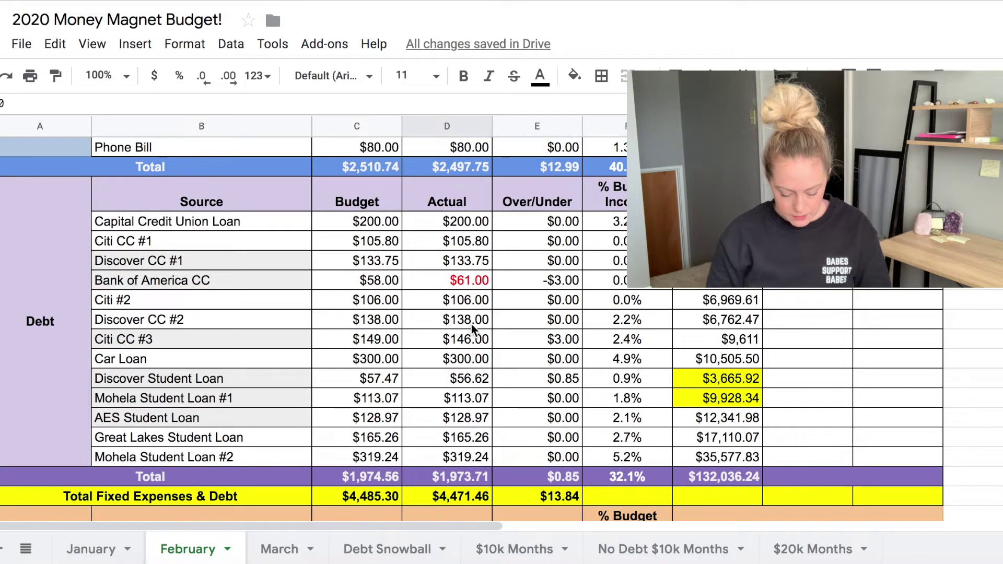
{"action": "left_click", "coordinate": [485, 279]}
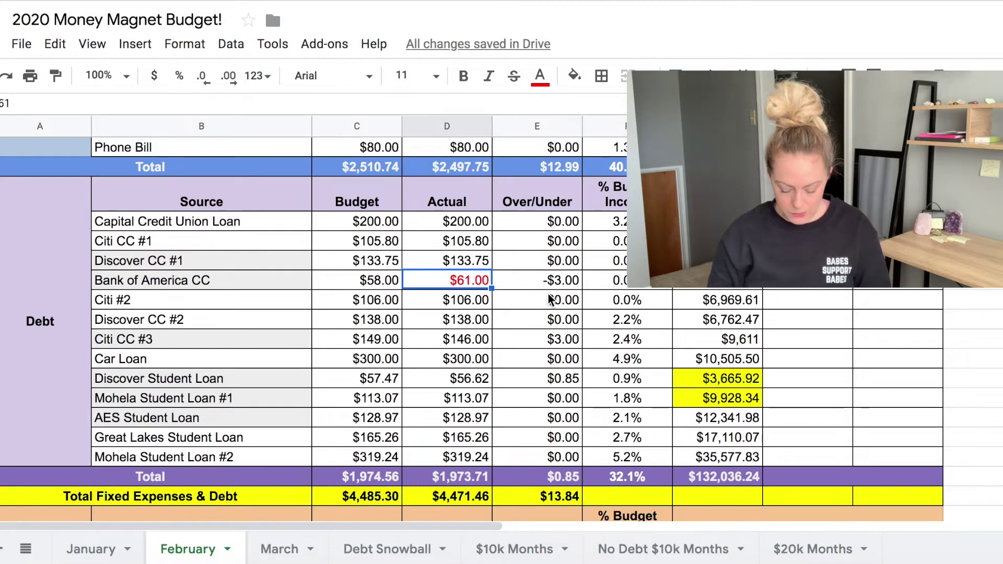
{"action": "left_click", "coordinate": [475, 380]}
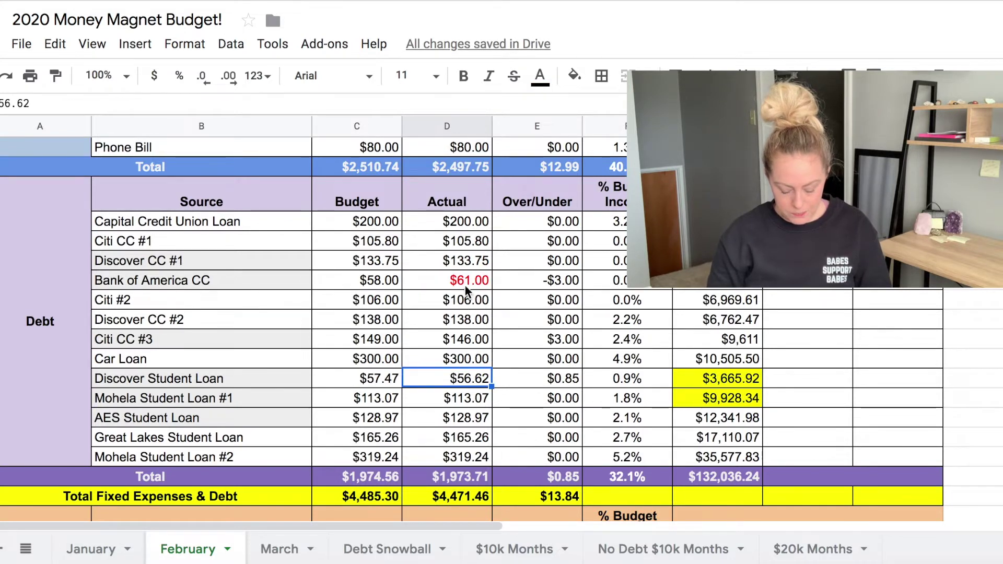
{"action": "left_click_drag", "start_coordinate": [461, 229], "coordinate": [460, 455]}
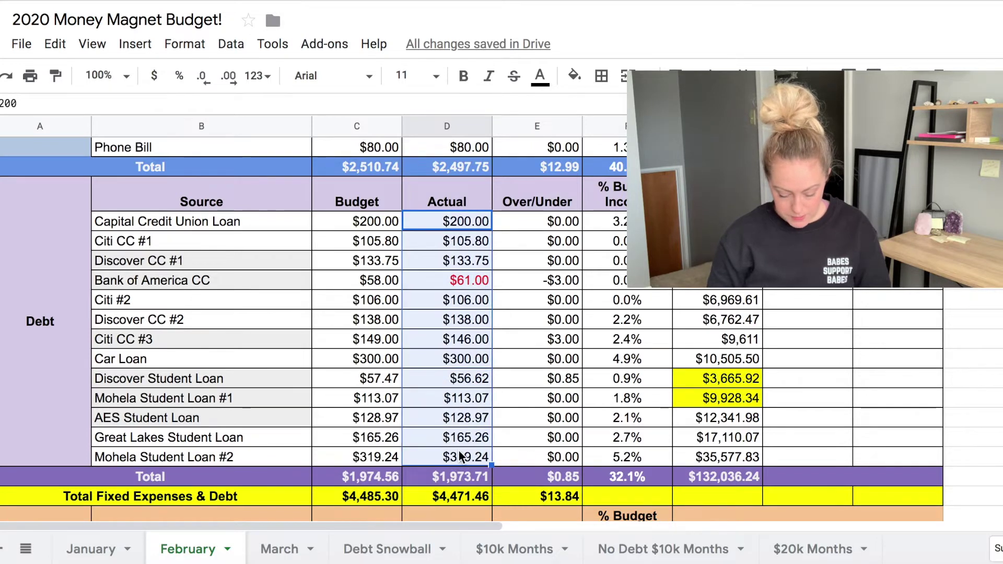
{"action": "left_click", "coordinate": [385, 416]}
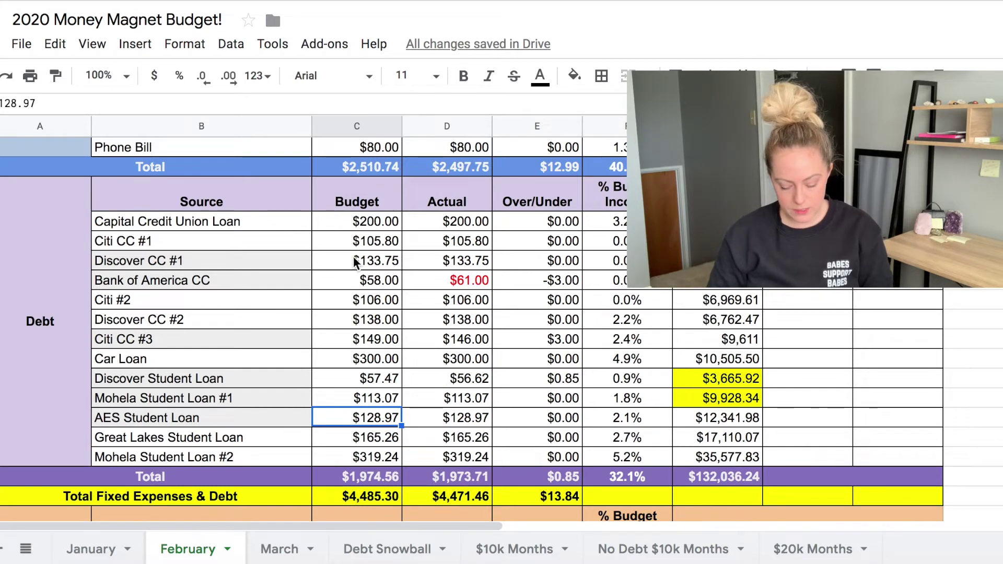
- Sum the Citi CC #1–#3 budgeted payments and the credit card balances in column G
{"action": "left_click_drag", "start_coordinate": [351, 242], "coordinate": [340, 368]}
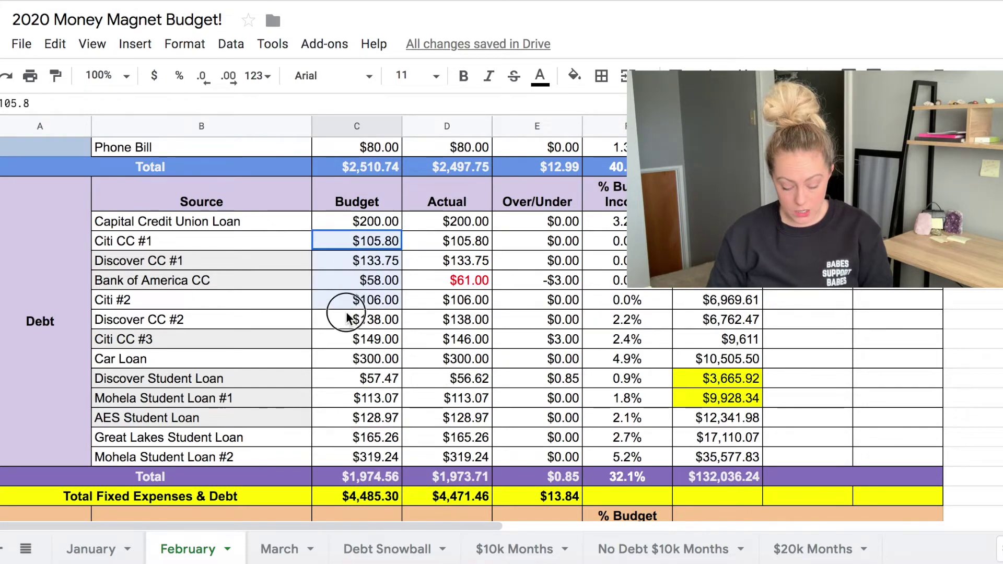
{"action": "left_click_drag", "start_coordinate": [341, 363], "coordinate": [342, 344]}
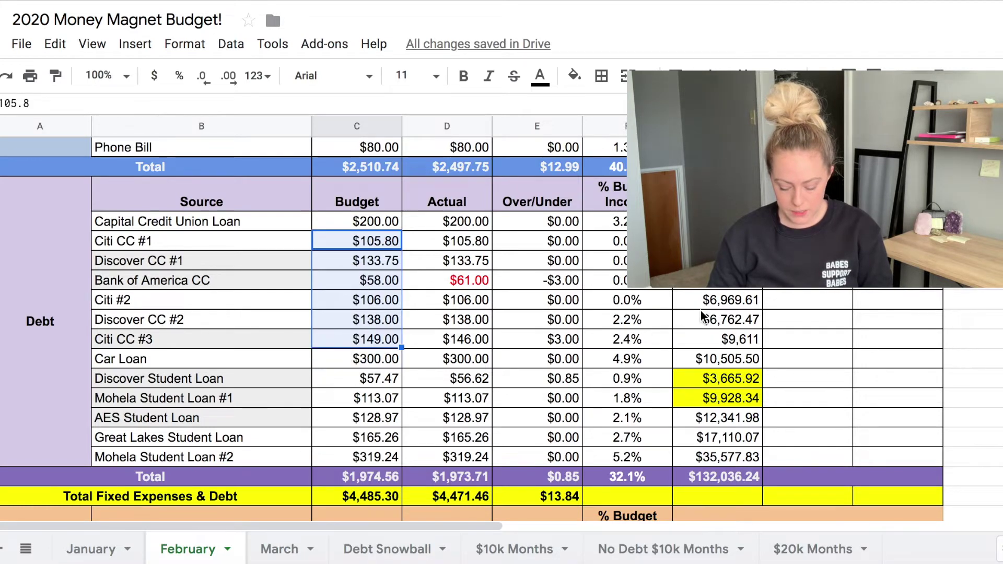
{"action": "left_click_drag", "start_coordinate": [739, 360], "coordinate": [731, 261]}
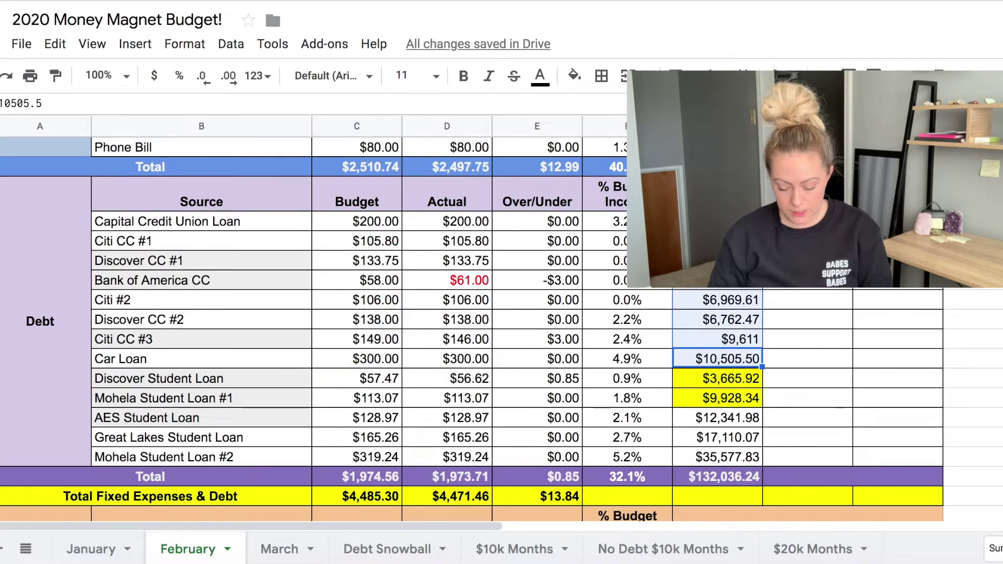
{"action": "left_click", "coordinate": [717, 280]}
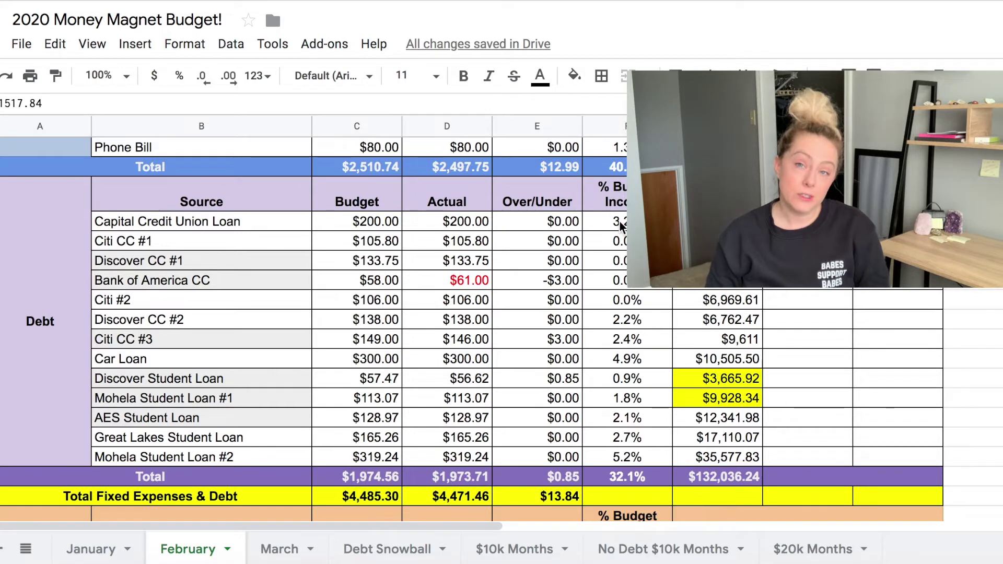
{"action": "left_click_drag", "start_coordinate": [717, 260], "coordinate": [732, 346]}
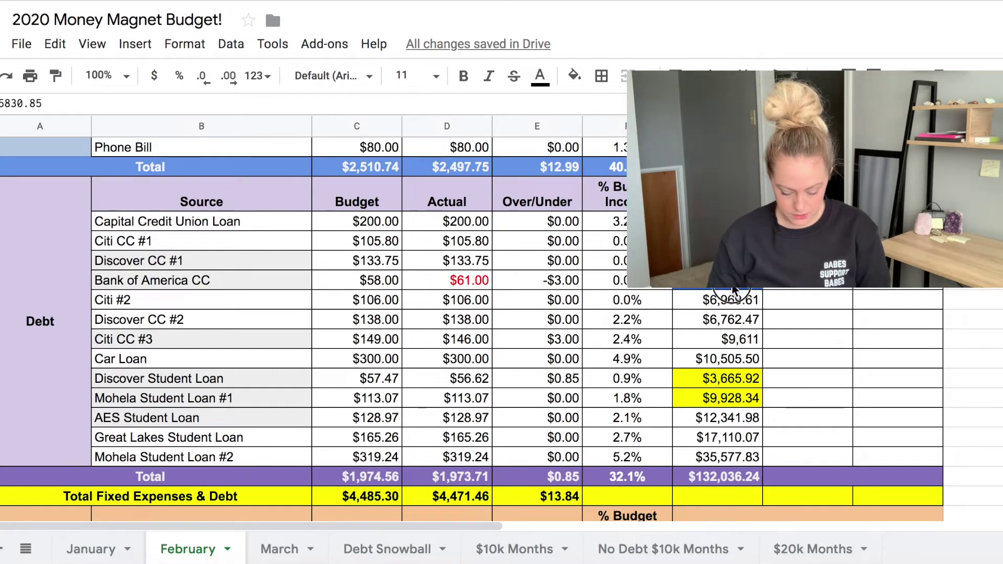
{"action": "left_click", "coordinate": [634, 299]}
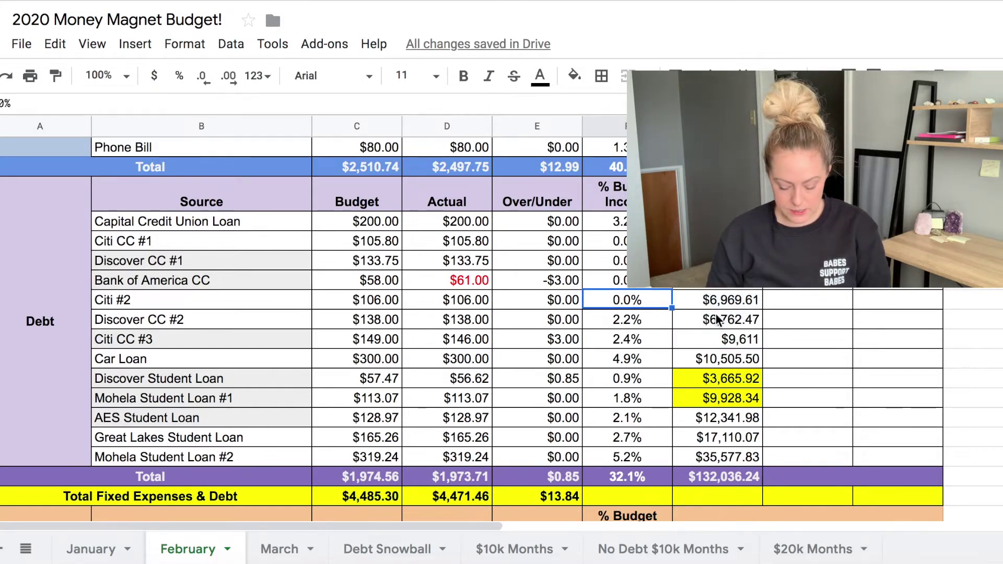
{"action": "scroll", "coordinate": [758, 418], "scroll_direction": "down", "scroll_amount": 2}
{"action": "scroll", "coordinate": [757, 414], "scroll_direction": "down", "scroll_amount": 3}
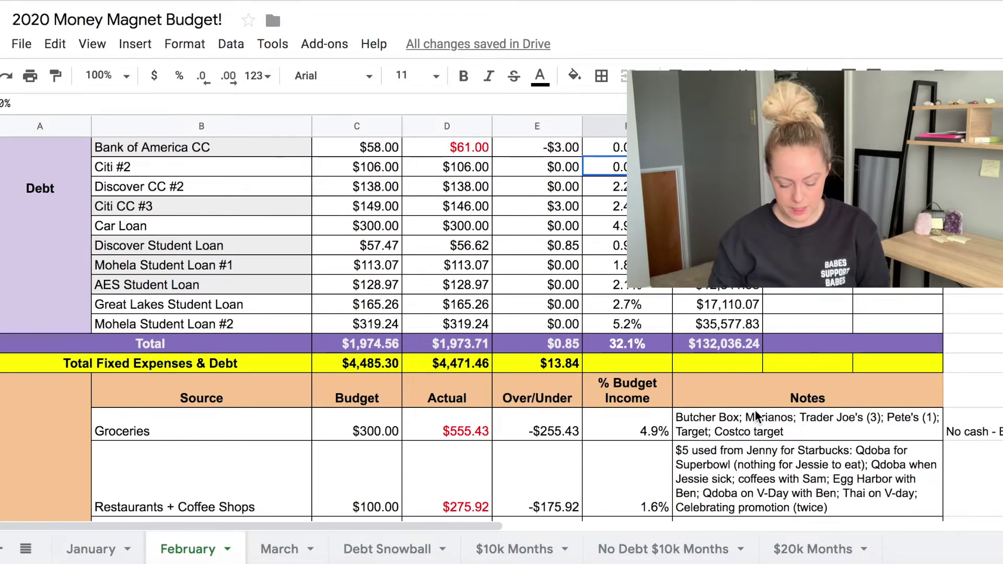
- Check the $9,611 Citi CC #3 balance and the Citi #2 share of income
{"action": "scroll", "coordinate": [502, 308], "scroll_direction": "up", "scroll_amount": 1}
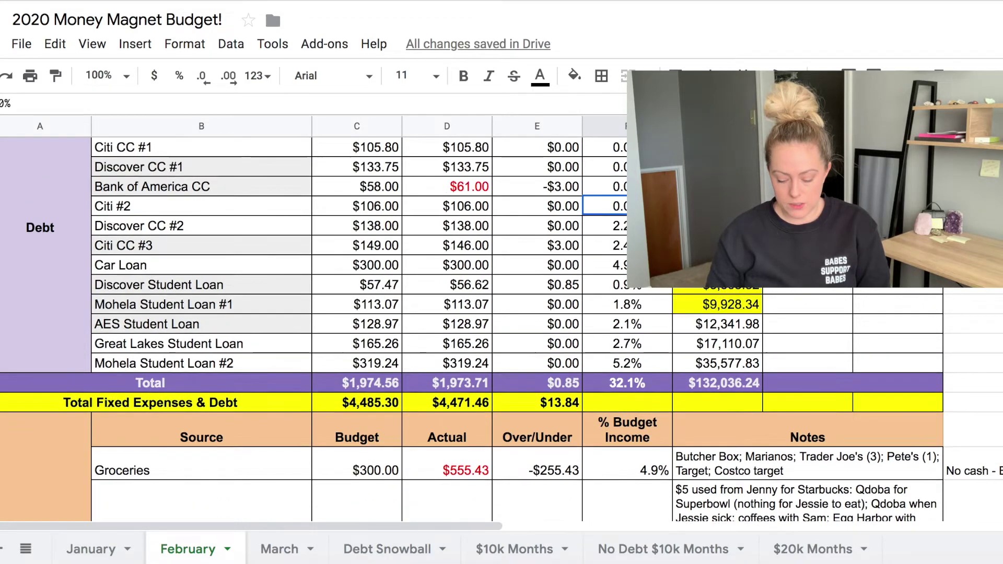
{"action": "scroll", "coordinate": [502, 308], "scroll_direction": "up", "scroll_amount": 1}
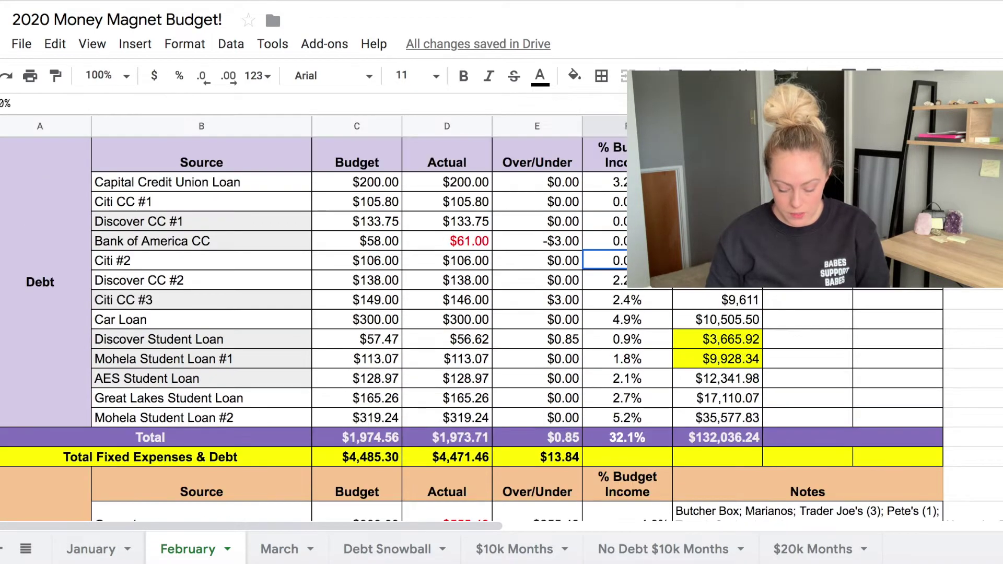
{"action": "left_click", "coordinate": [705, 300]}
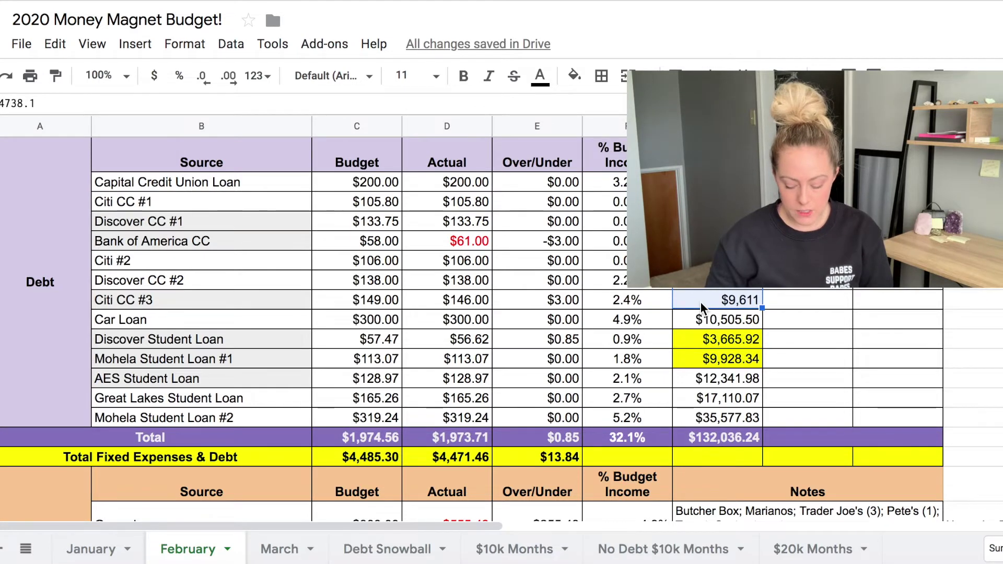
{"action": "left_click", "coordinate": [605, 261]}
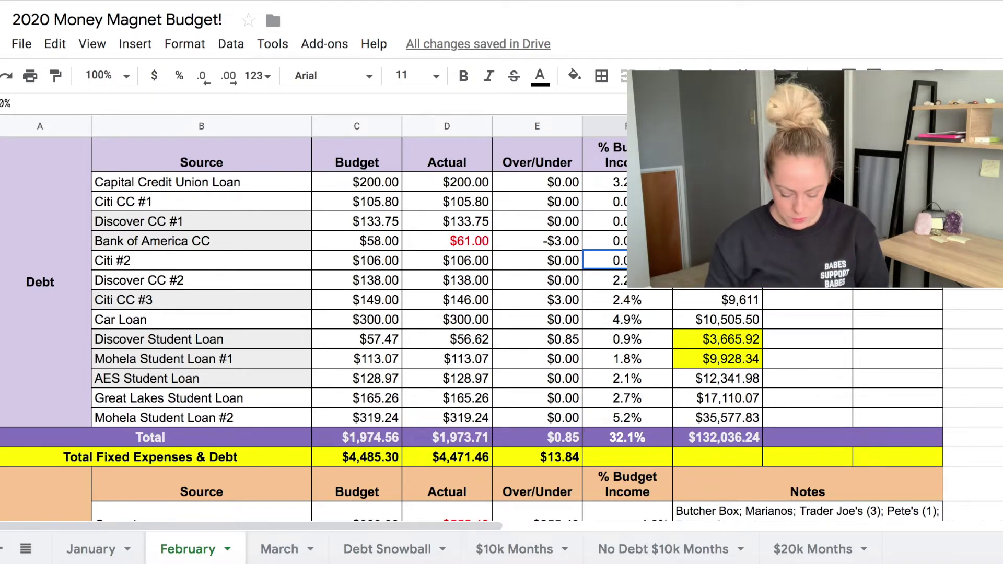
- Verify the debt Actual total formula SUM(D21:D33), then move down toward Variable Expenses
{"action": "left_click", "coordinate": [480, 437]}
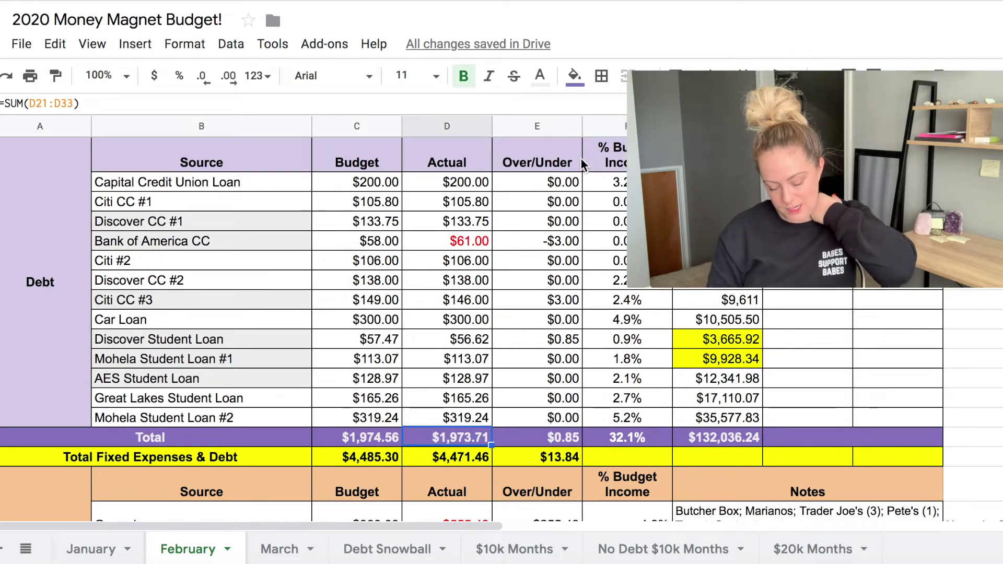
{"action": "scroll", "coordinate": [506, 212], "scroll_direction": "down", "scroll_amount": 3}
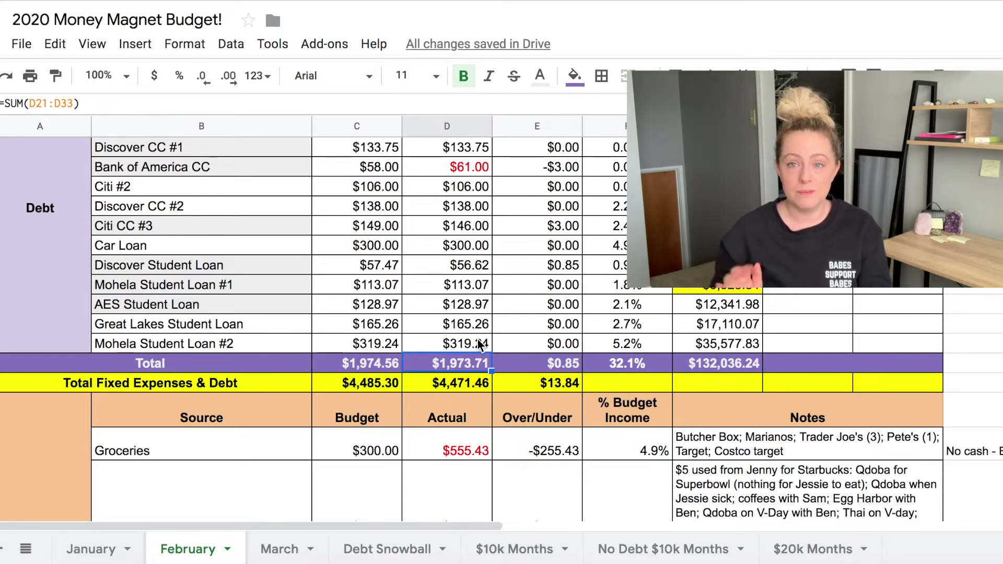
{"action": "scroll", "coordinate": [478, 339], "scroll_direction": "down", "scroll_amount": 1}
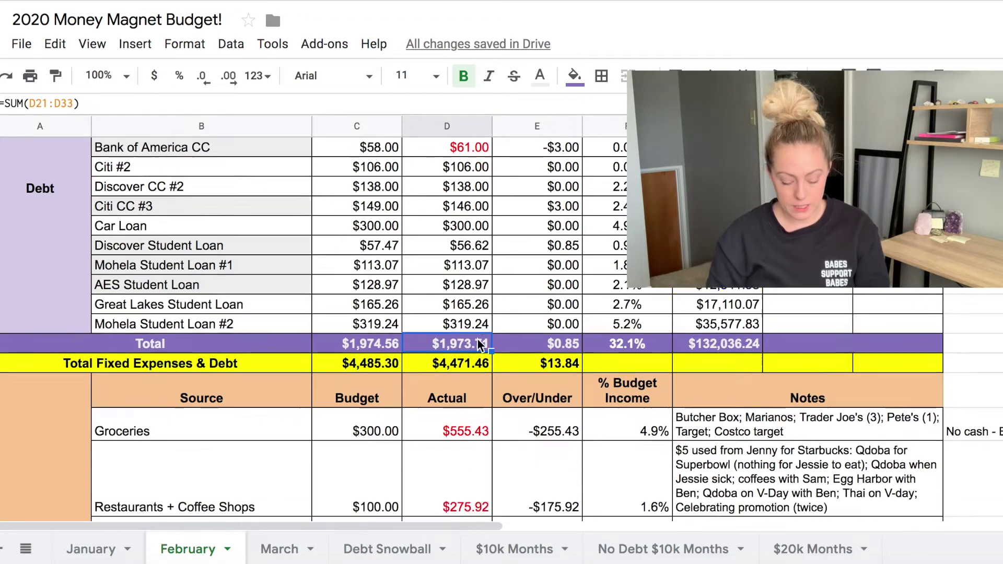
{"action": "scroll", "coordinate": [475, 319], "scroll_direction": "down", "scroll_amount": 2}
- Check the $555.43 Groceries actual and read the Groceries and Restaurants + Coffee Shops notes
{"action": "scroll", "coordinate": [468, 334], "scroll_direction": "down", "scroll_amount": 3}
{"action": "left_click", "coordinate": [482, 198]}
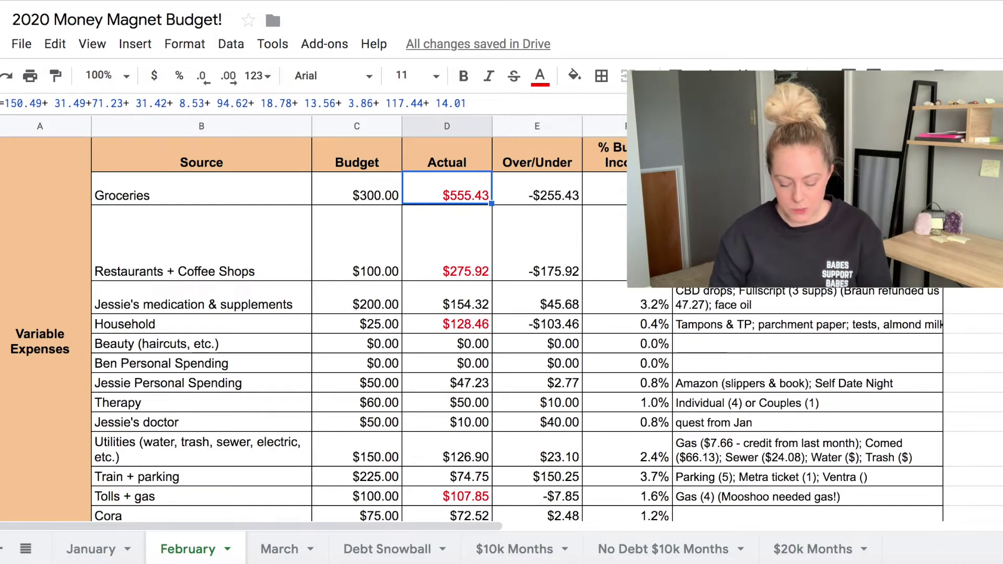
{"action": "left_click", "coordinate": [805, 188]}
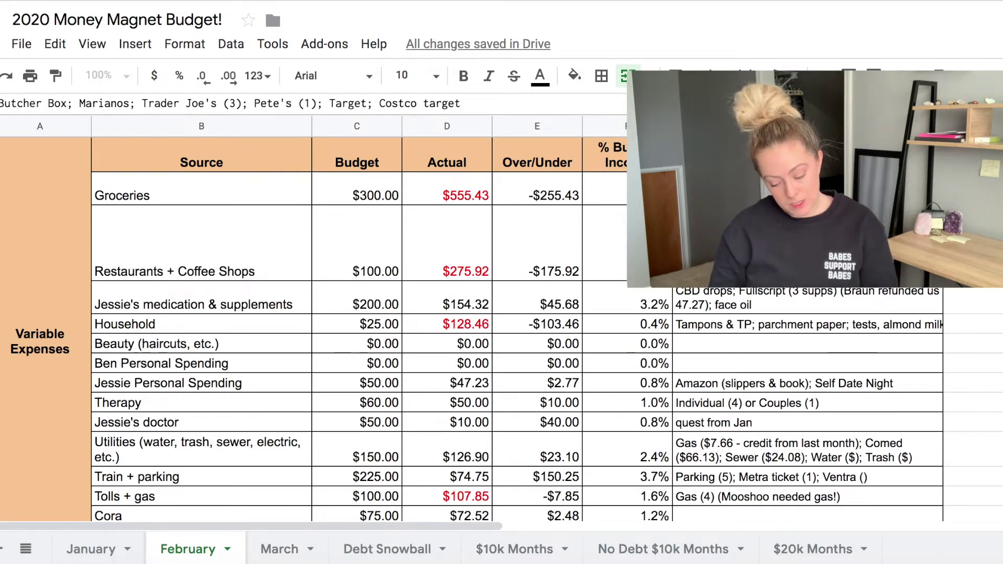
{"action": "left_click", "coordinate": [804, 243]}
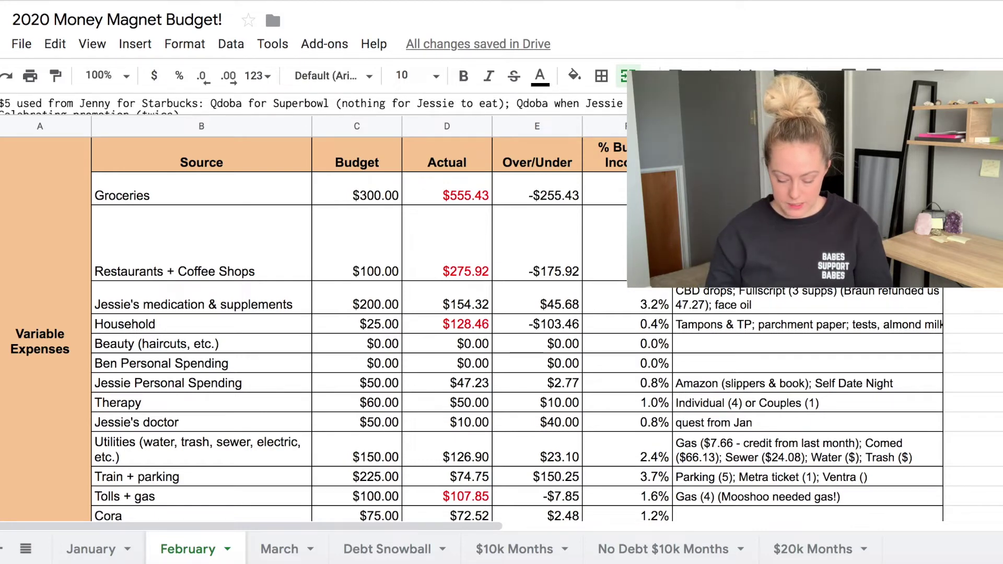
{"action": "left_click", "coordinate": [971, 243]}
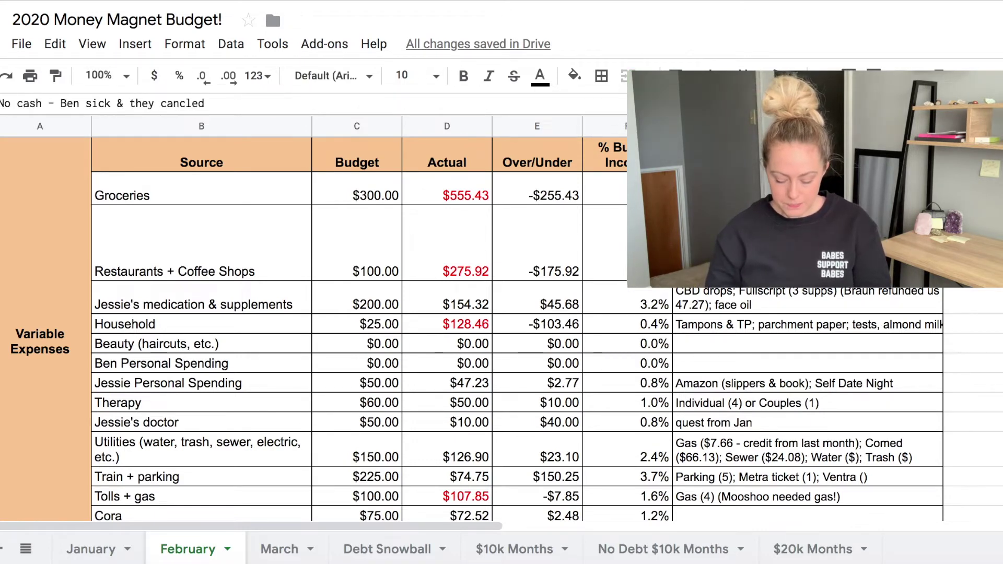
{"action": "scroll", "coordinate": [470, 324], "scroll_direction": "right", "scroll_amount": 2}
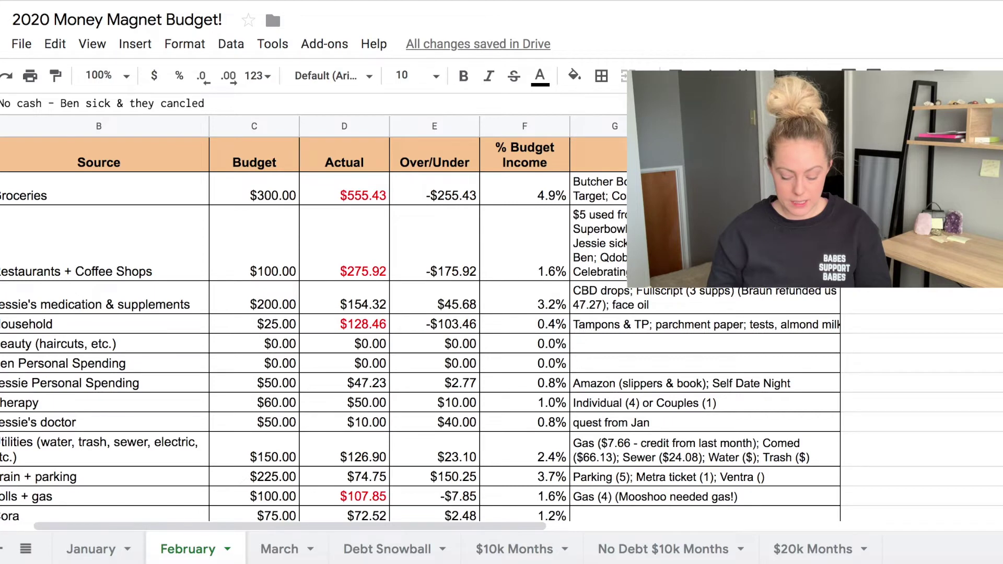
{"action": "scroll", "coordinate": [313, 323], "scroll_direction": "left", "scroll_amount": 2}
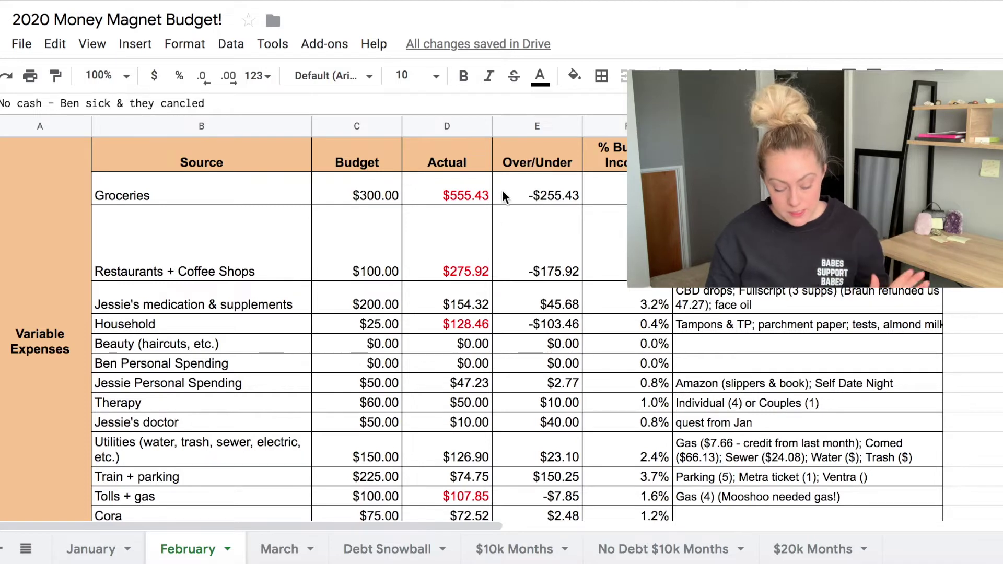
{"action": "left_click", "coordinate": [476, 241]}
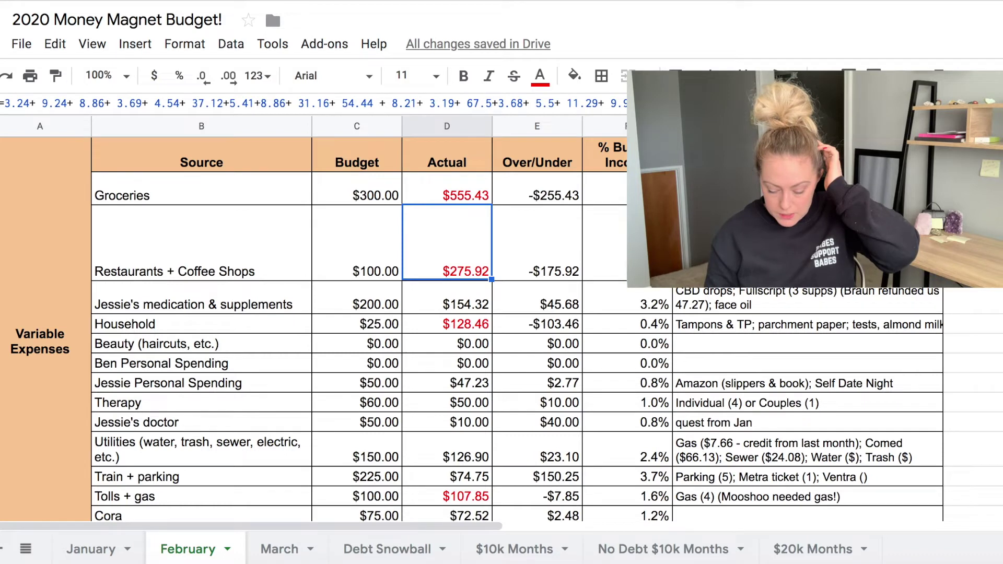
{"action": "left_click", "coordinate": [768, 261]}
{"action": "left_click", "coordinate": [768, 294]}
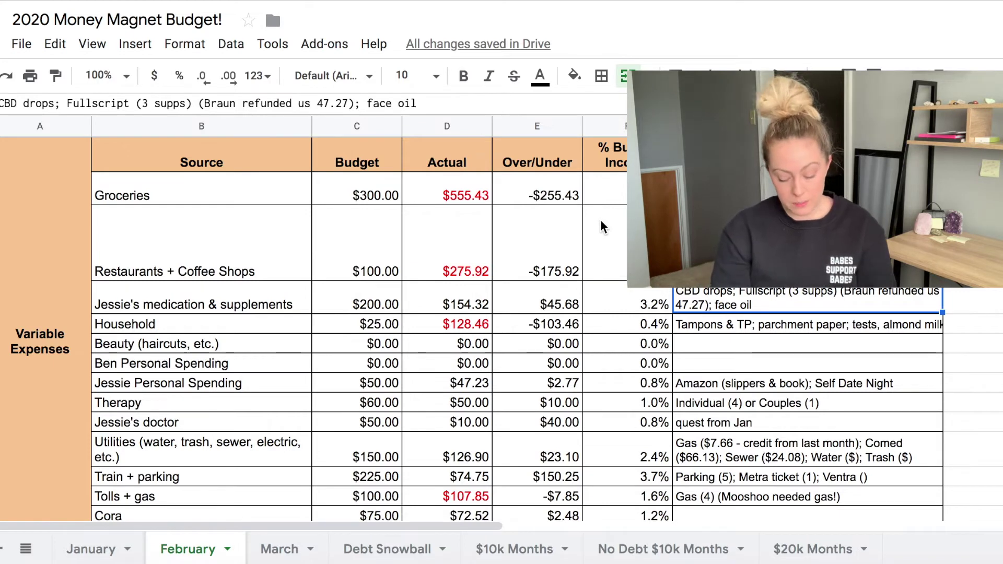
{"action": "left_click", "coordinate": [477, 253]}
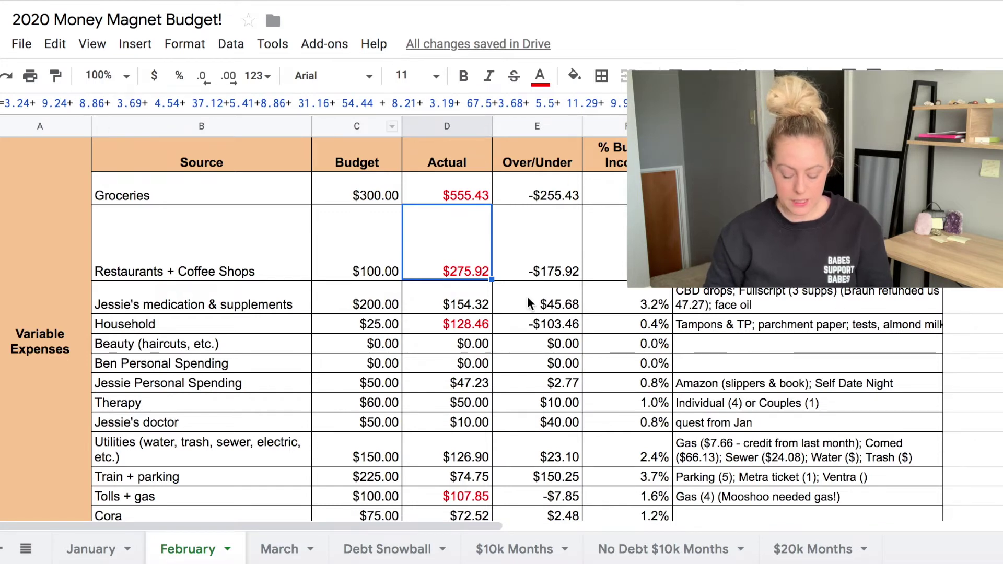
{"action": "left_click", "coordinate": [464, 305]}
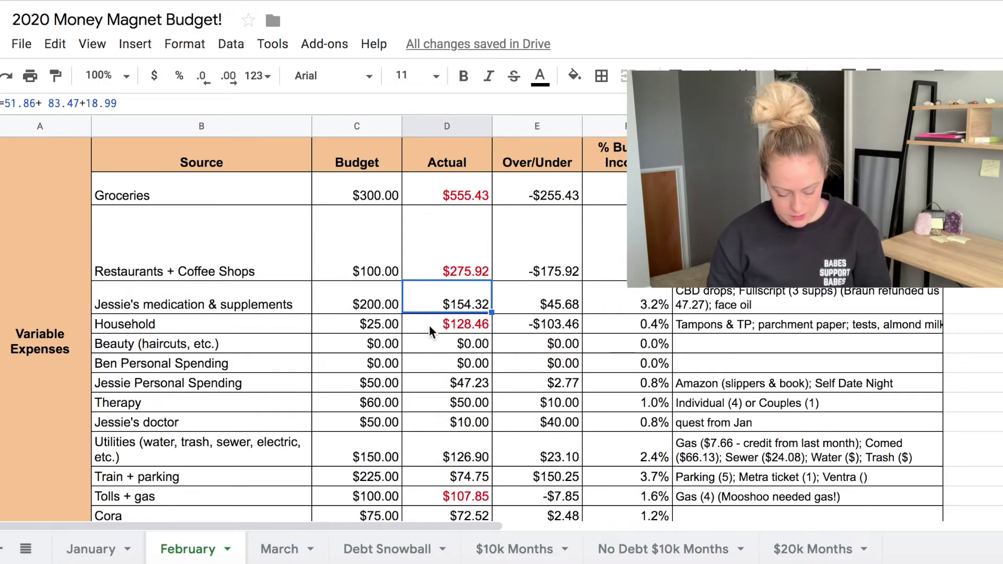
{"action": "left_click", "coordinate": [262, 312]}
{"action": "left_click", "coordinate": [445, 322]}
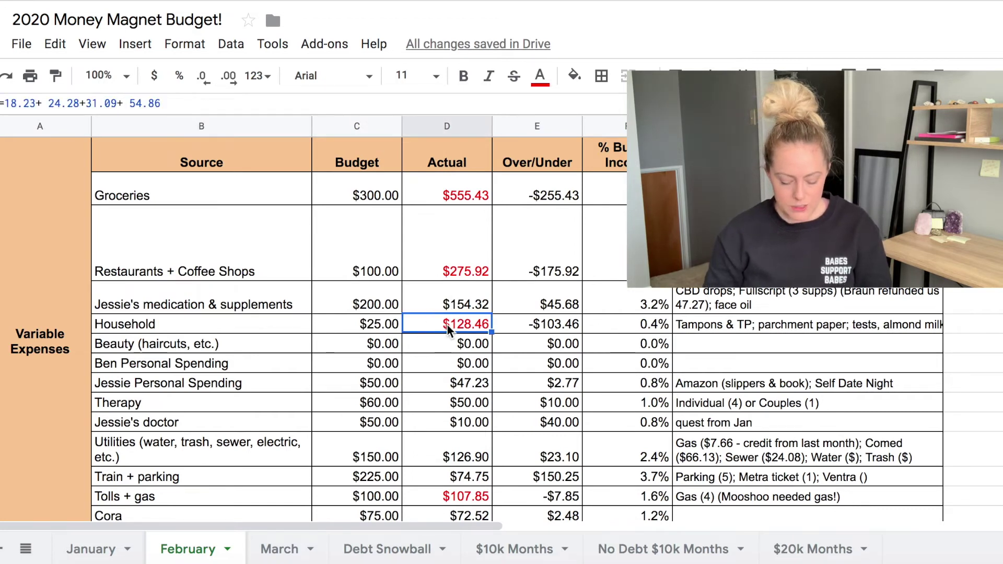
{"action": "left_click", "coordinate": [433, 300]}
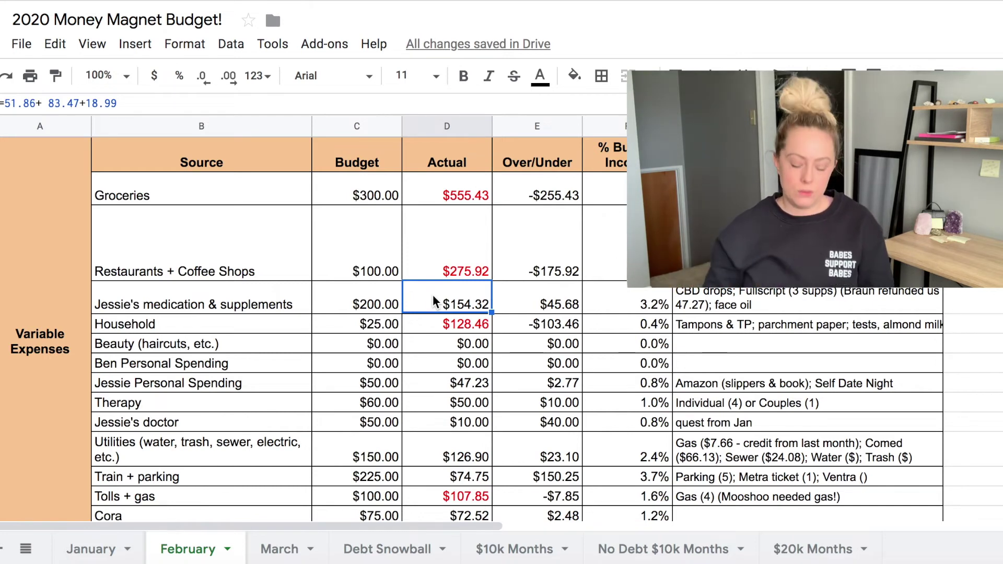
{"action": "left_click", "coordinate": [391, 308]}
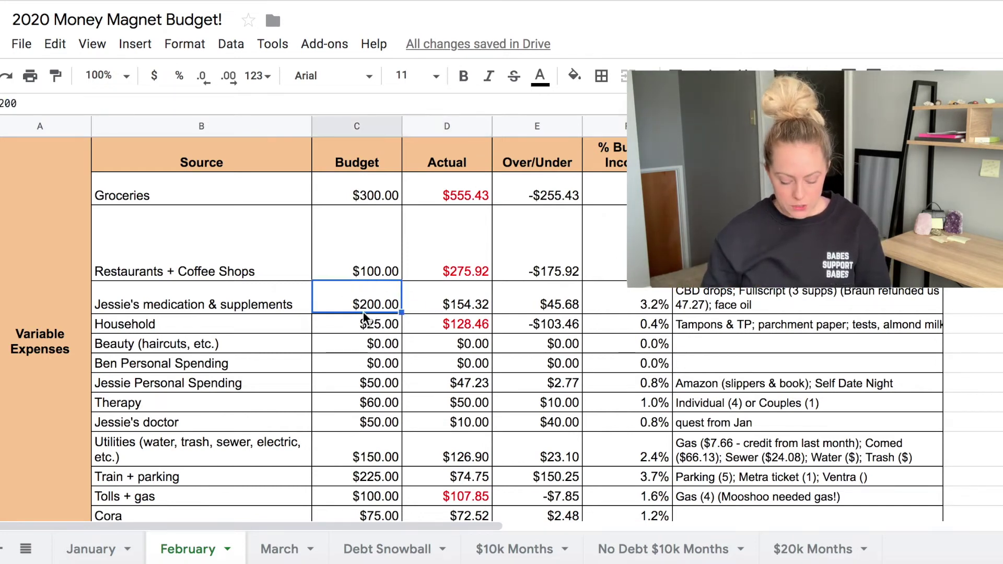
{"action": "left_click", "coordinate": [460, 325]}
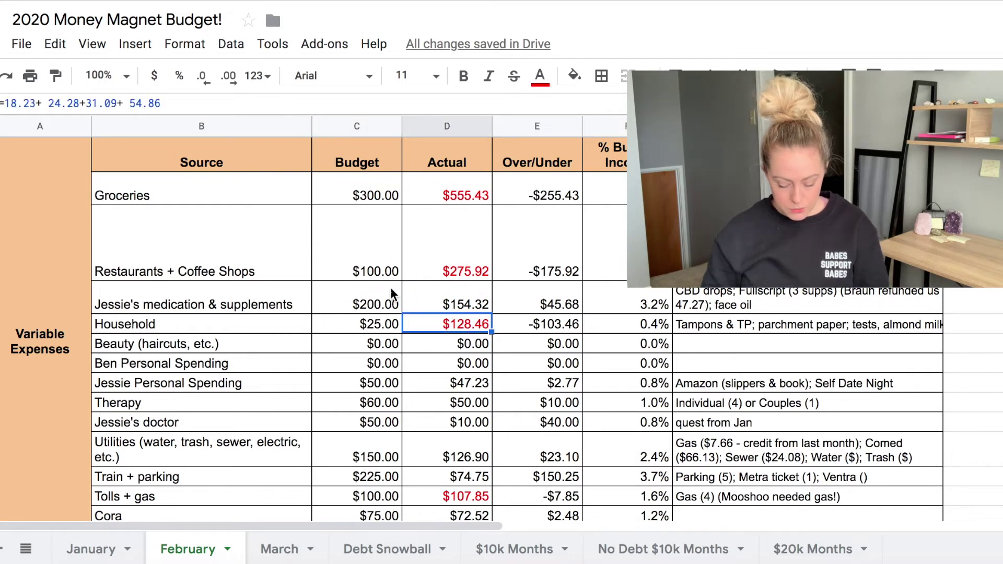
{"action": "double_click", "coordinate": [830, 320]}
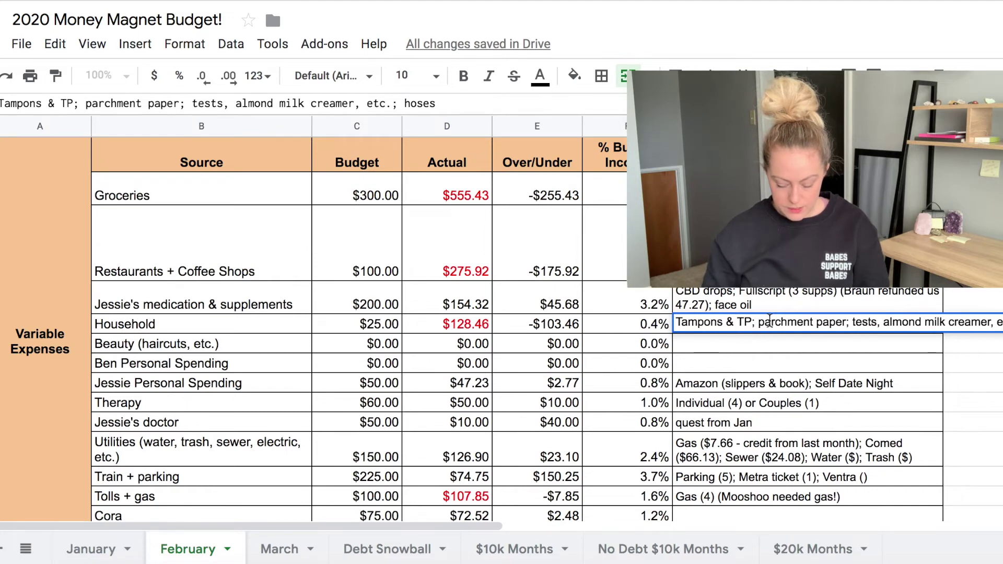
{"action": "left_click_drag", "start_coordinate": [758, 323], "coordinate": [846, 324]}
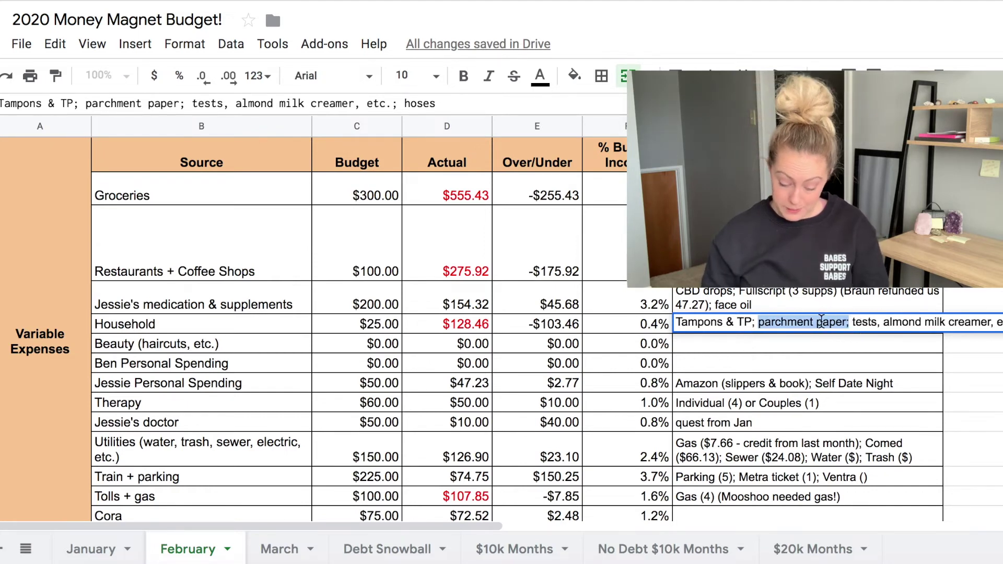
{"action": "left_click", "coordinate": [591, 326]}
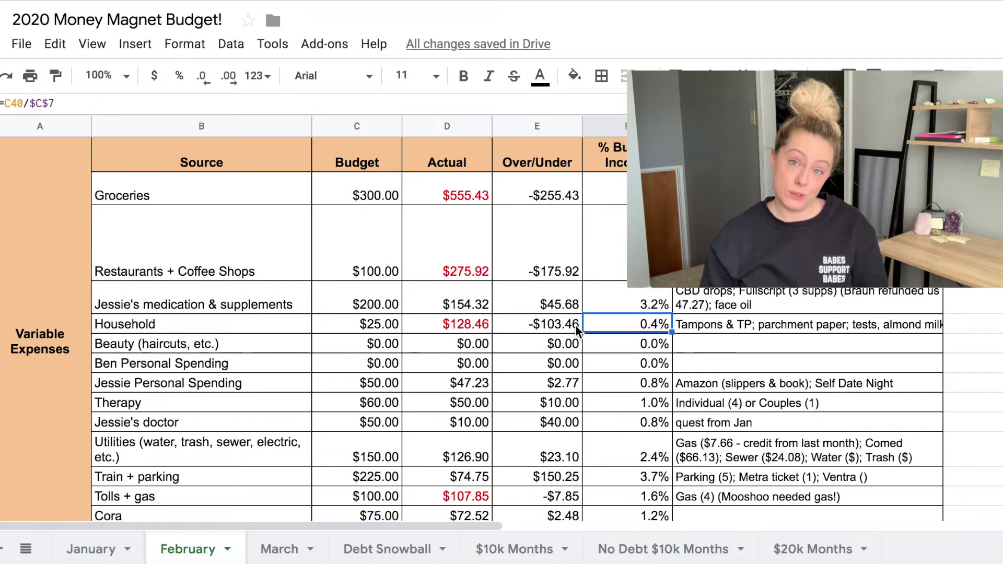
{"action": "left_click", "coordinate": [419, 328]}
{"action": "left_click", "coordinate": [424, 348]}
{"action": "left_click", "coordinate": [424, 366]}
{"action": "left_click", "coordinate": [424, 385]}
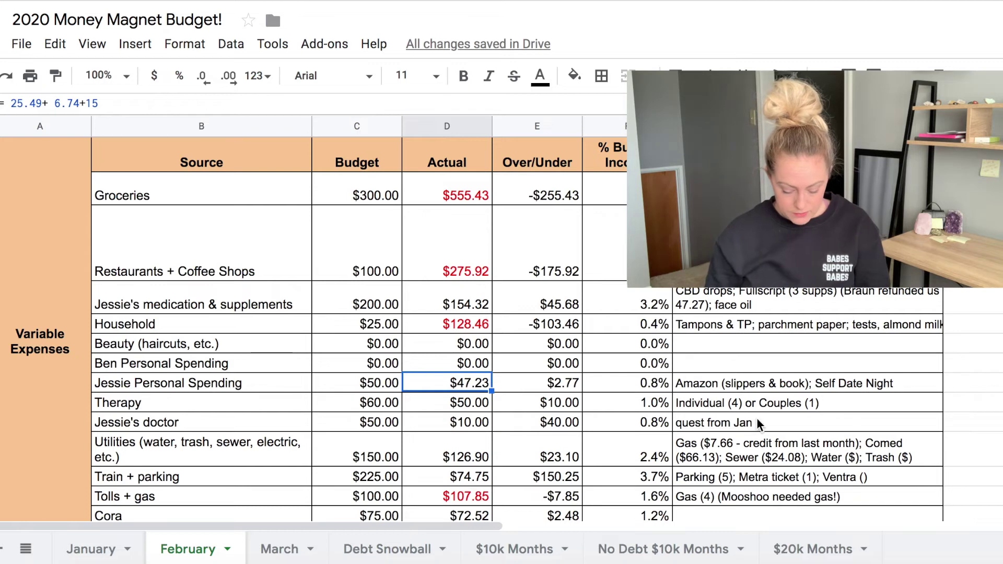
{"action": "left_click", "coordinate": [744, 389]}
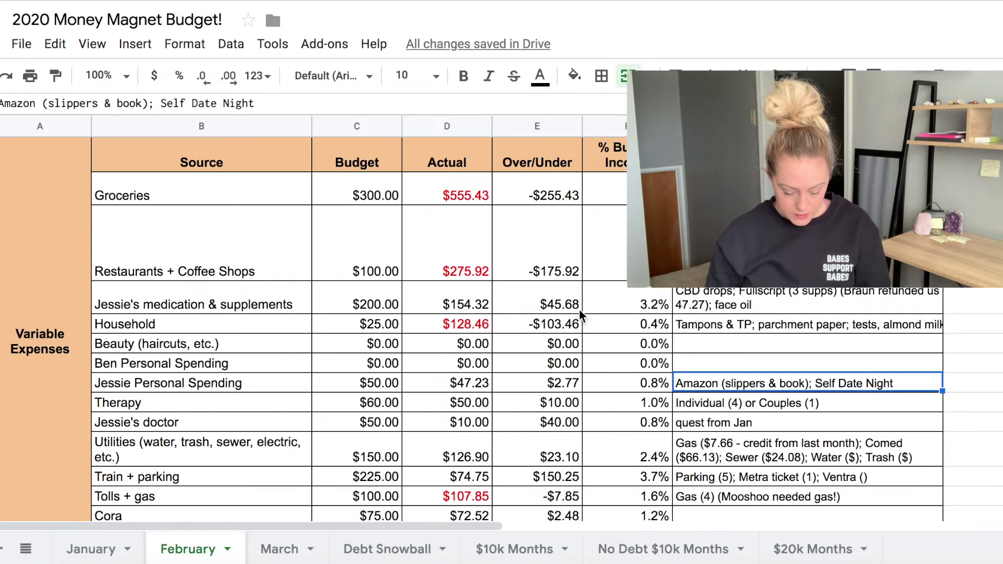
{"action": "left_click", "coordinate": [472, 388]}
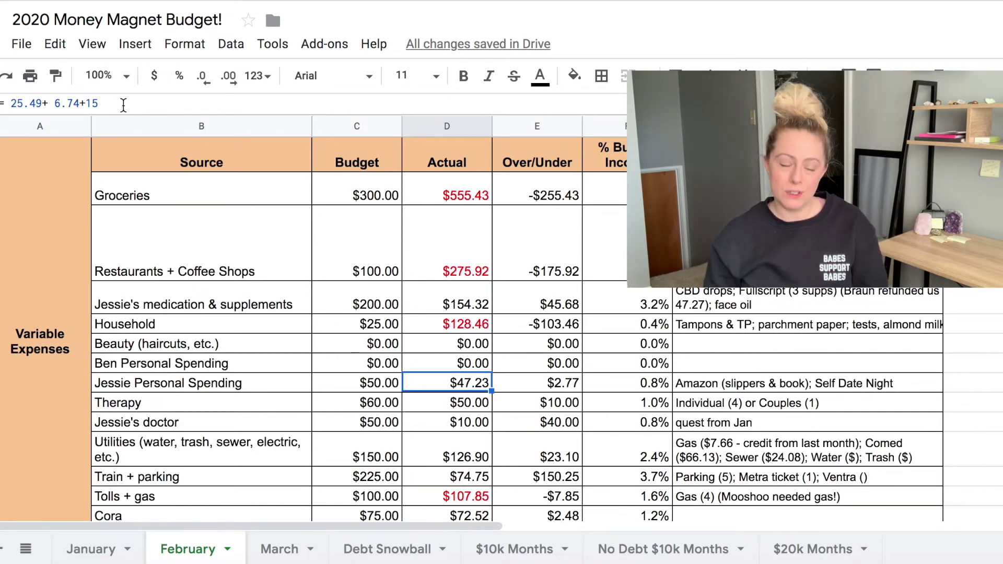
{"action": "mouse_move", "coordinate": [202, 126]}
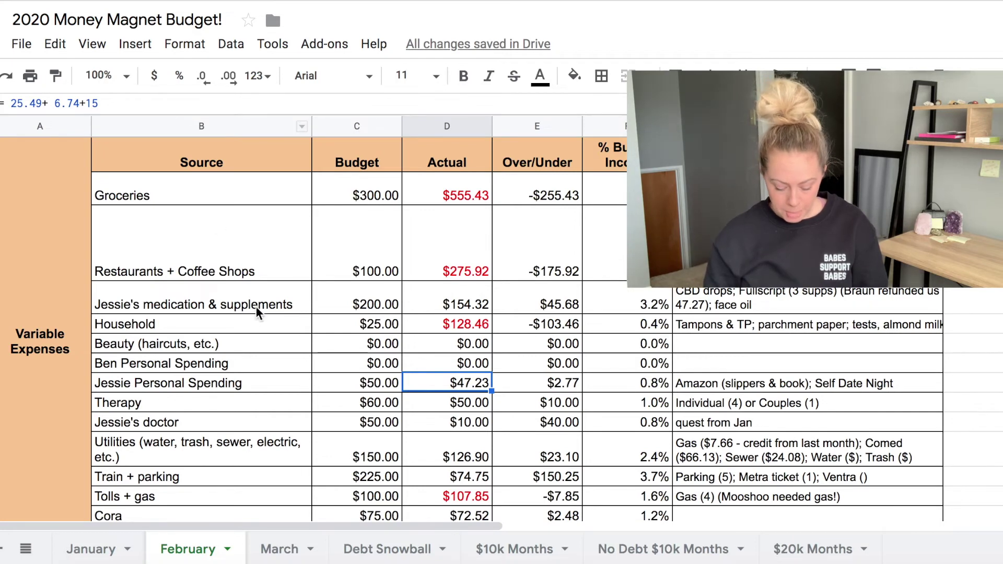
{"action": "left_click", "coordinate": [448, 405]}
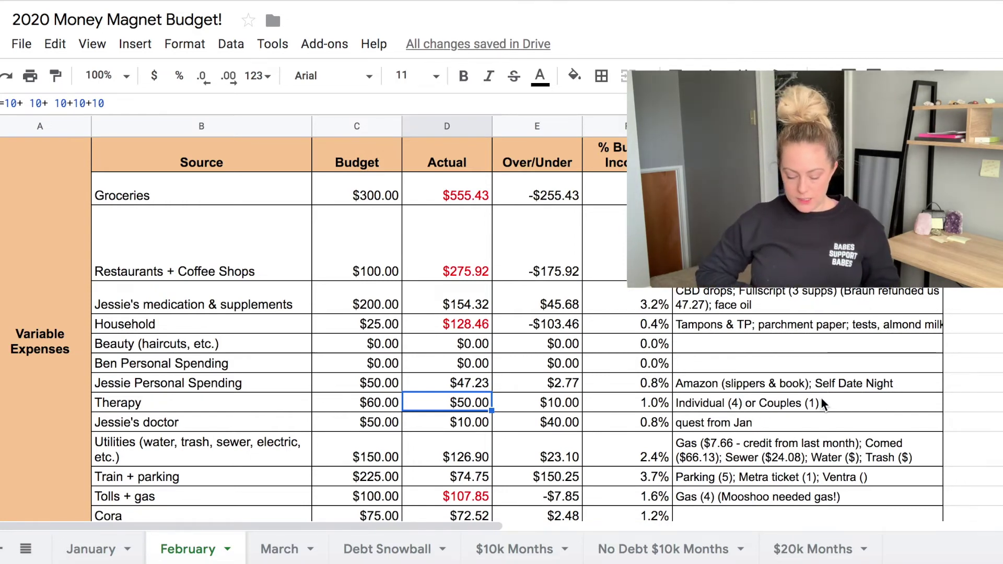
{"action": "left_click", "coordinate": [445, 425]}
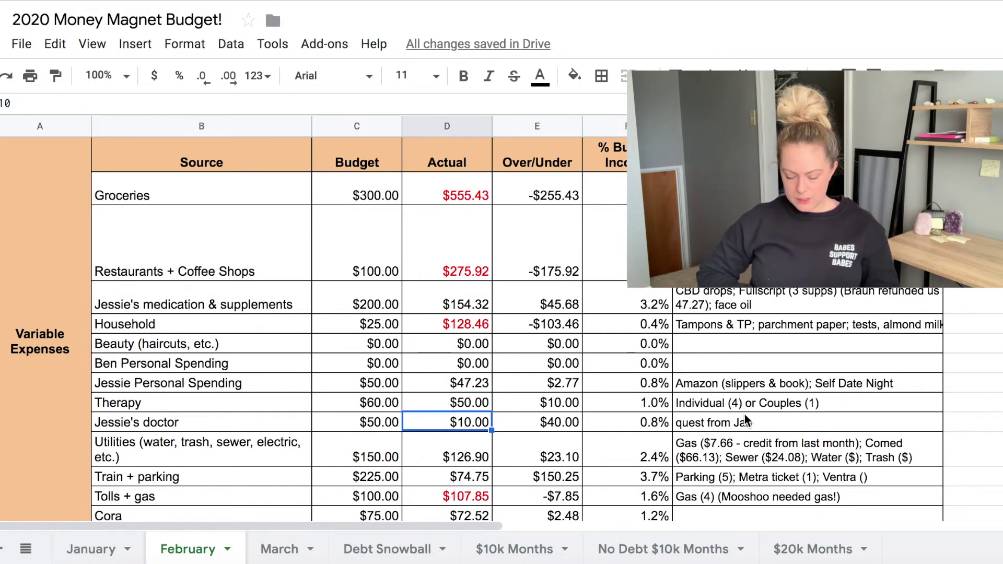
{"action": "left_click", "coordinate": [471, 444]}
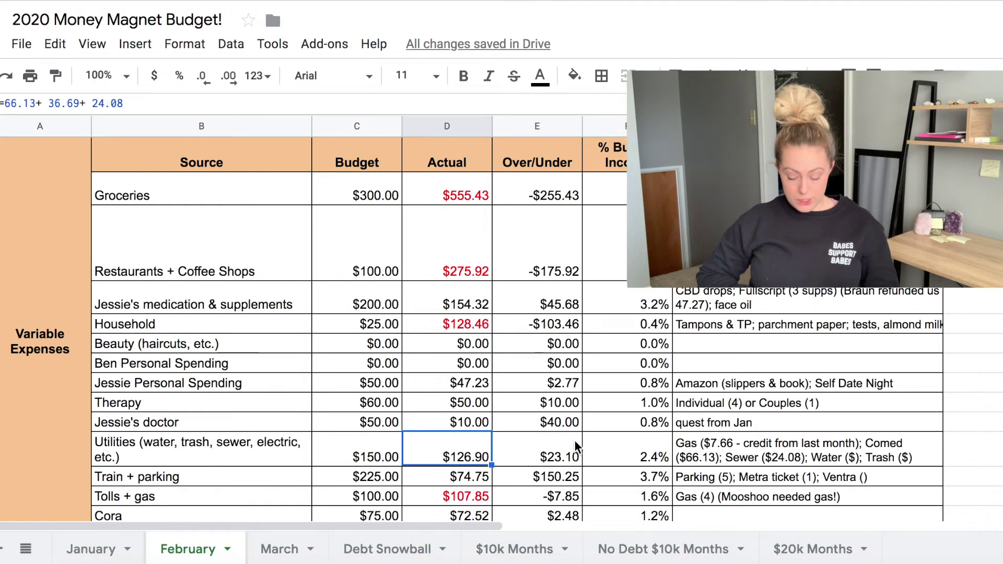
{"action": "left_click", "coordinate": [439, 474]}
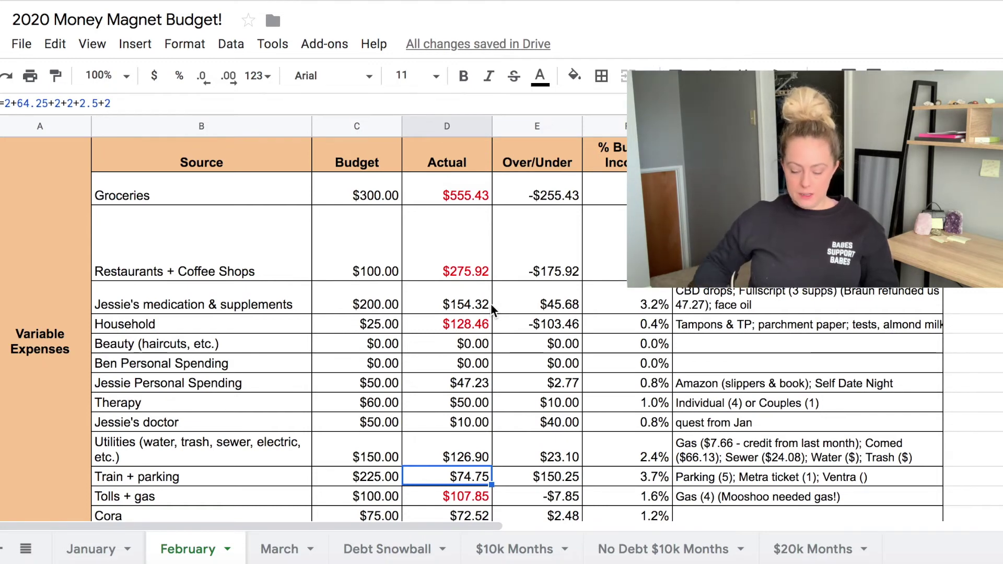
{"action": "left_click", "coordinate": [461, 496]}
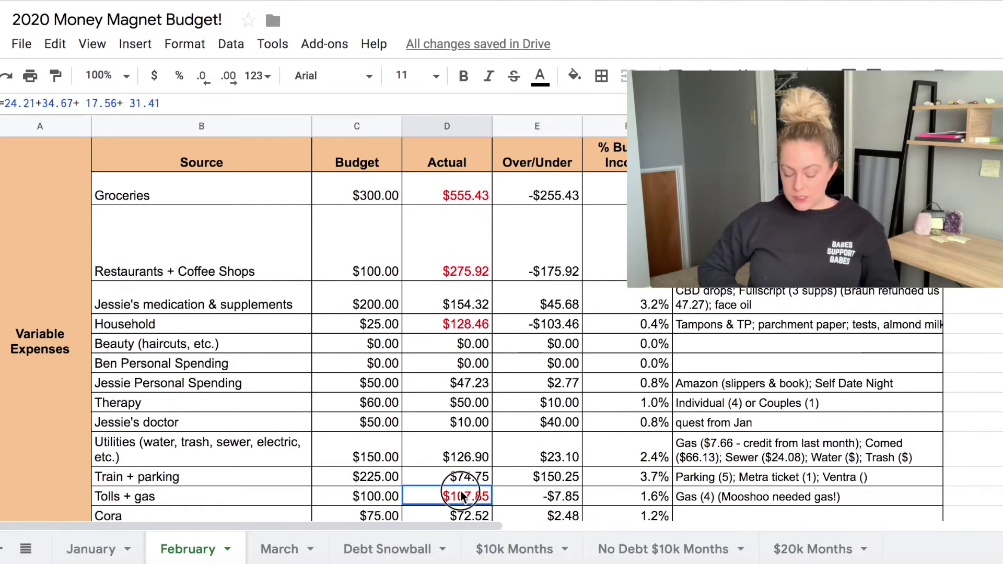
{"action": "scroll", "coordinate": [478, 387], "scroll_direction": "down", "scroll_amount": 1}
{"action": "scroll", "coordinate": [478, 388], "scroll_direction": "down", "scroll_amount": 3}
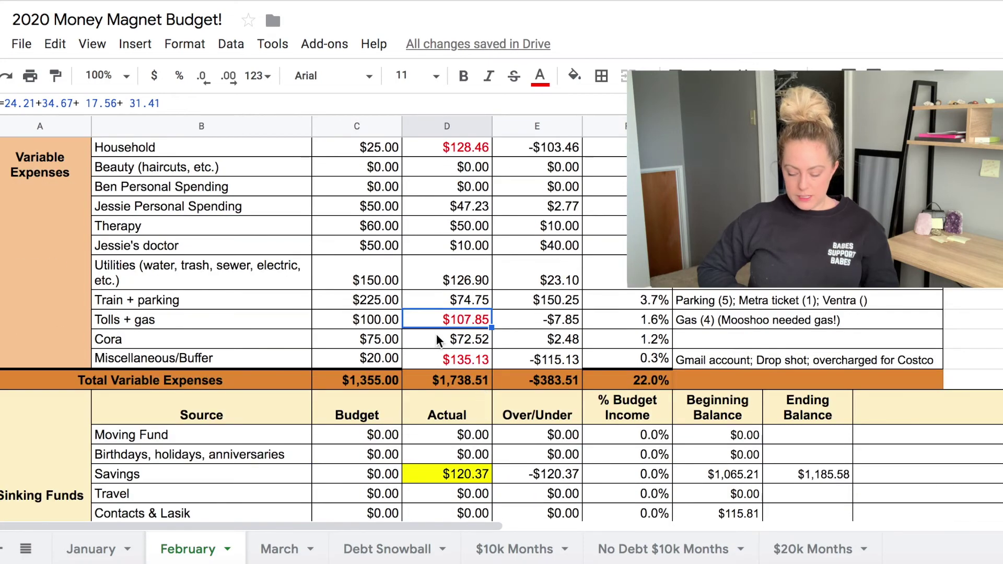
{"action": "double_click", "coordinate": [747, 317]}
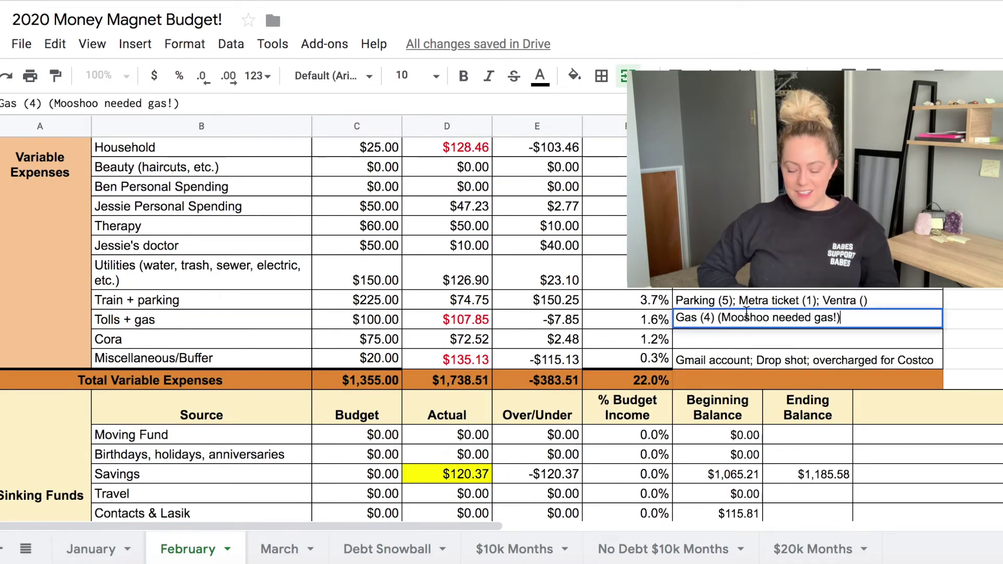
{"action": "key", "text": "Escape"}
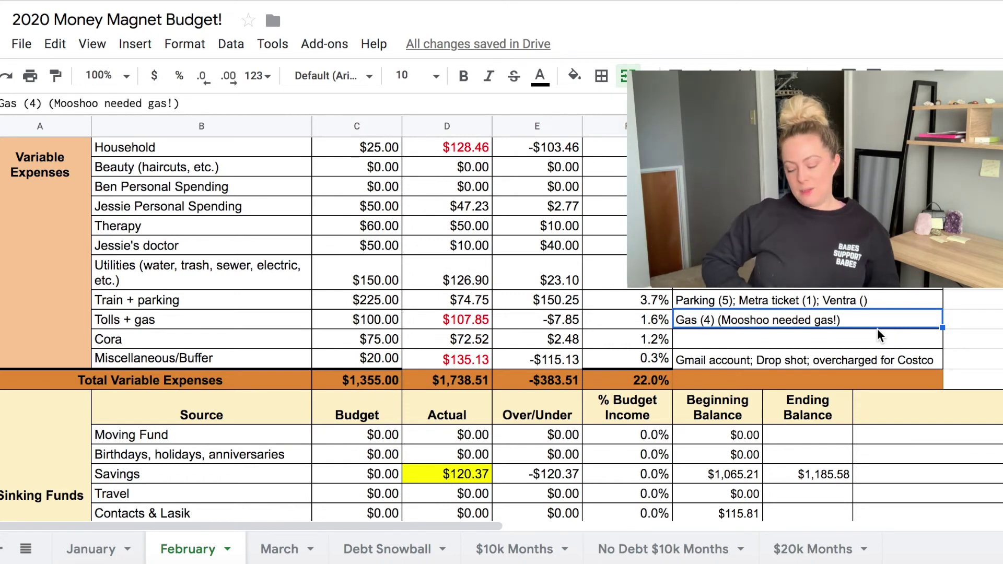
{"action": "left_click", "coordinate": [760, 327]}
{"action": "double_click", "coordinate": [759, 325]}
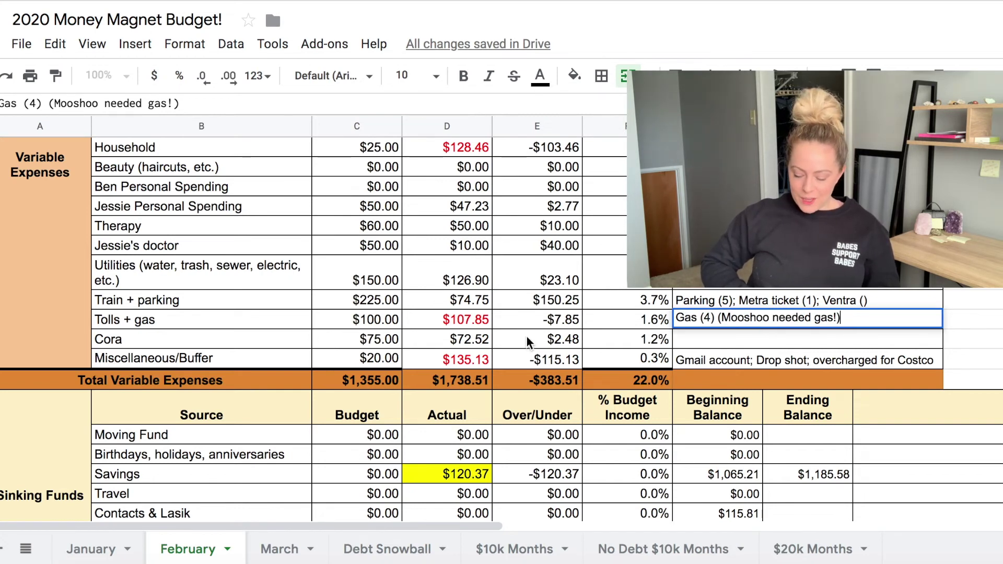
{"action": "left_click", "coordinate": [466, 326]}
{"action": "left_click", "coordinate": [465, 345]}
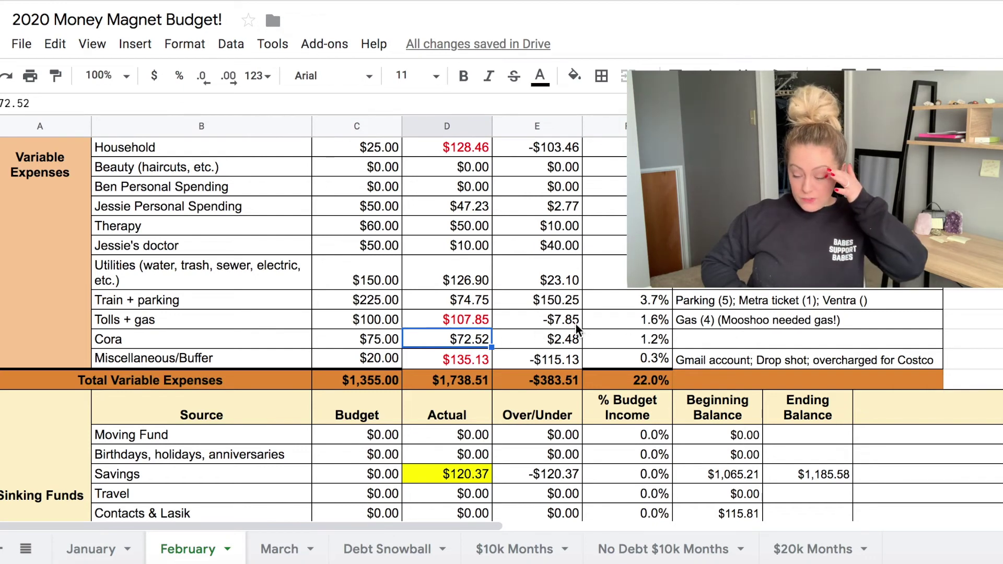
{"action": "left_click", "coordinate": [460, 359]}
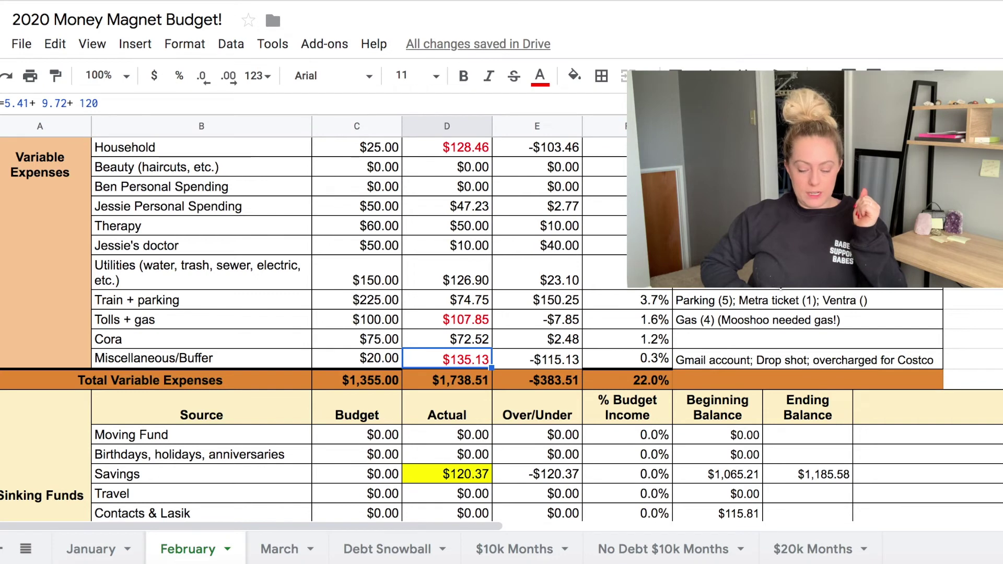
{"action": "left_click", "coordinate": [121, 102]}
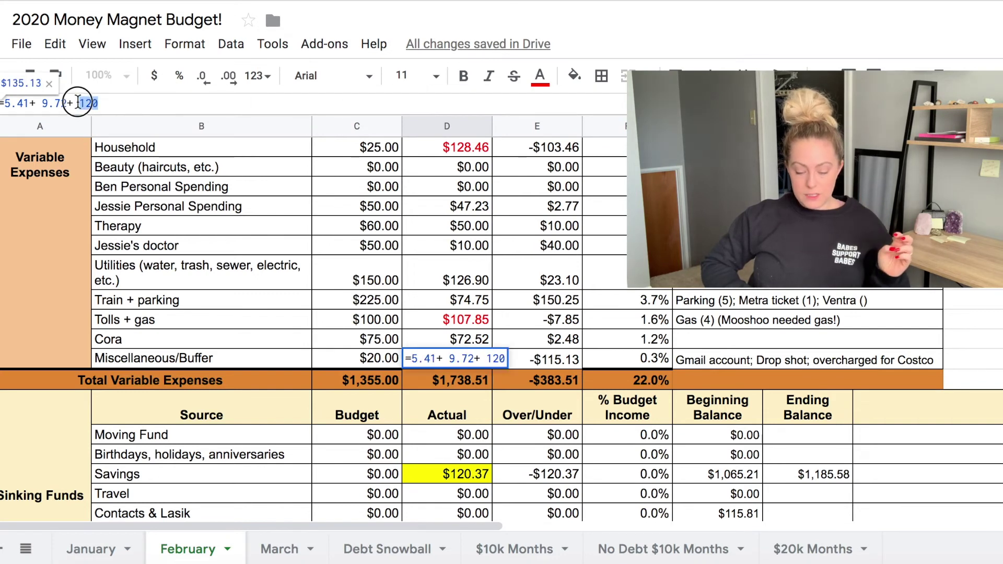
{"action": "left_click", "coordinate": [197, 298]}
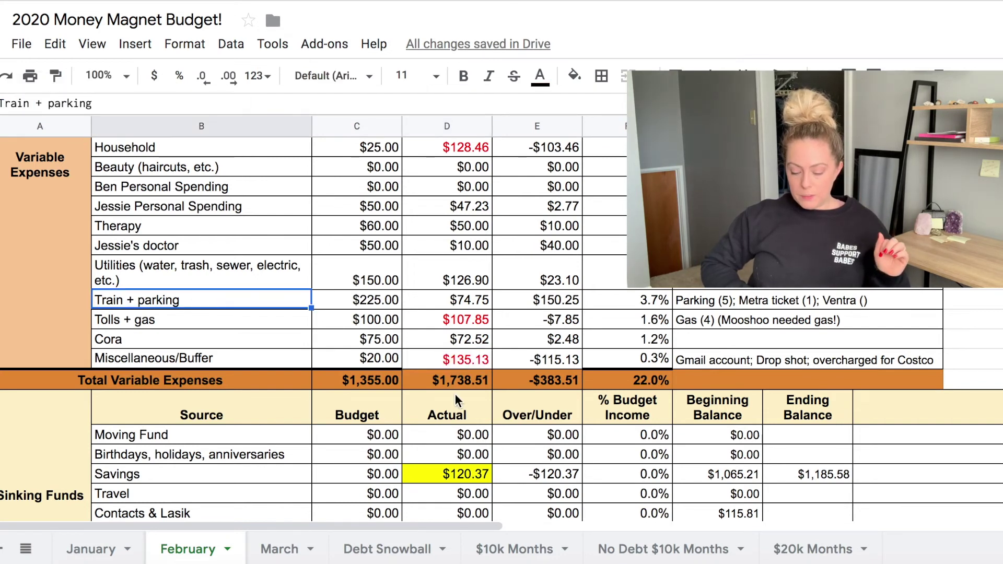
{"action": "left_click", "coordinate": [460, 359]}
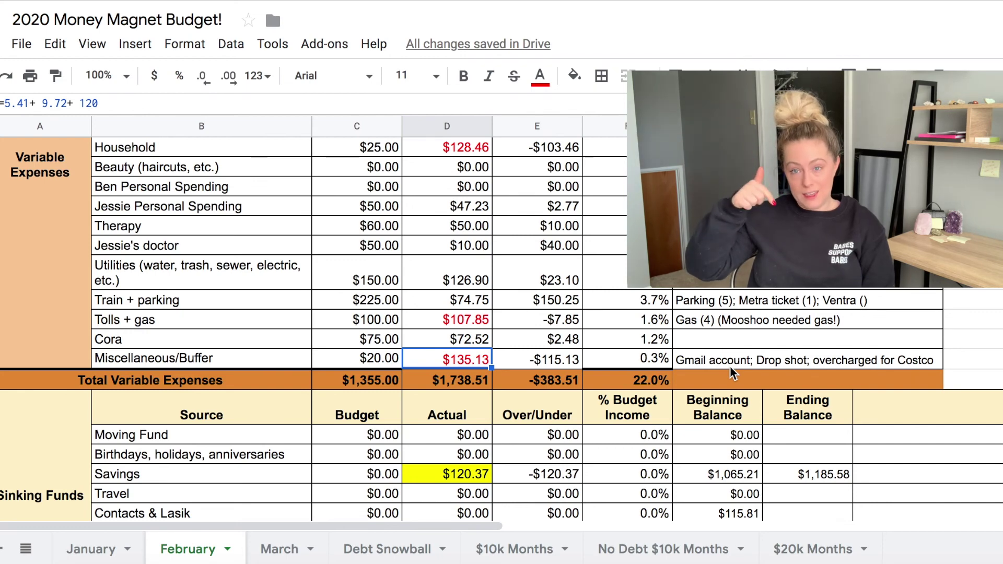
{"action": "scroll", "coordinate": [730, 366], "scroll_direction": "down", "scroll_amount": 2}
{"action": "scroll", "coordinate": [730, 365], "scroll_direction": "down", "scroll_amount": 1}
{"action": "scroll", "coordinate": [729, 366], "scroll_direction": "down", "scroll_amount": 2}
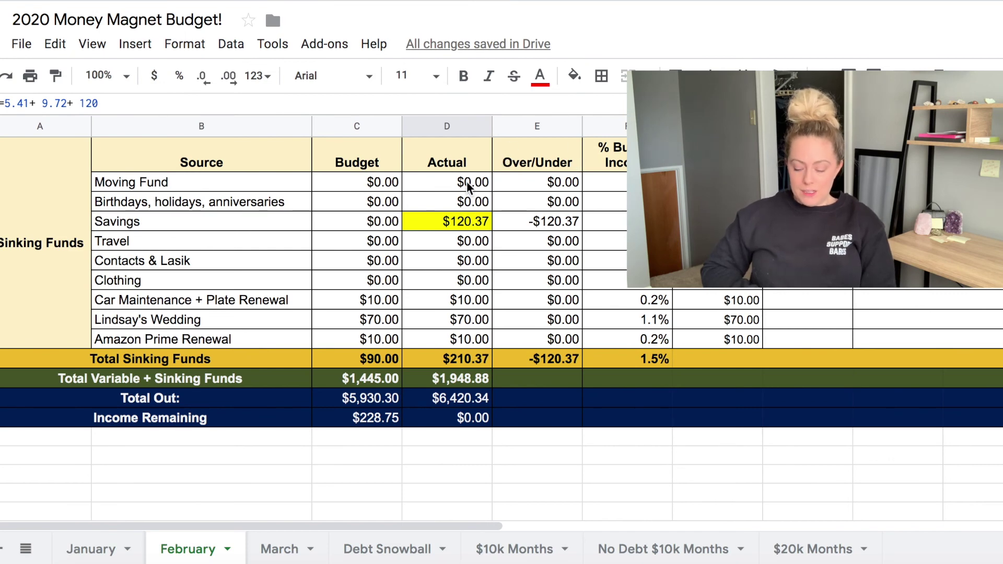
{"action": "left_click_drag", "start_coordinate": [465, 180], "coordinate": [459, 336]}
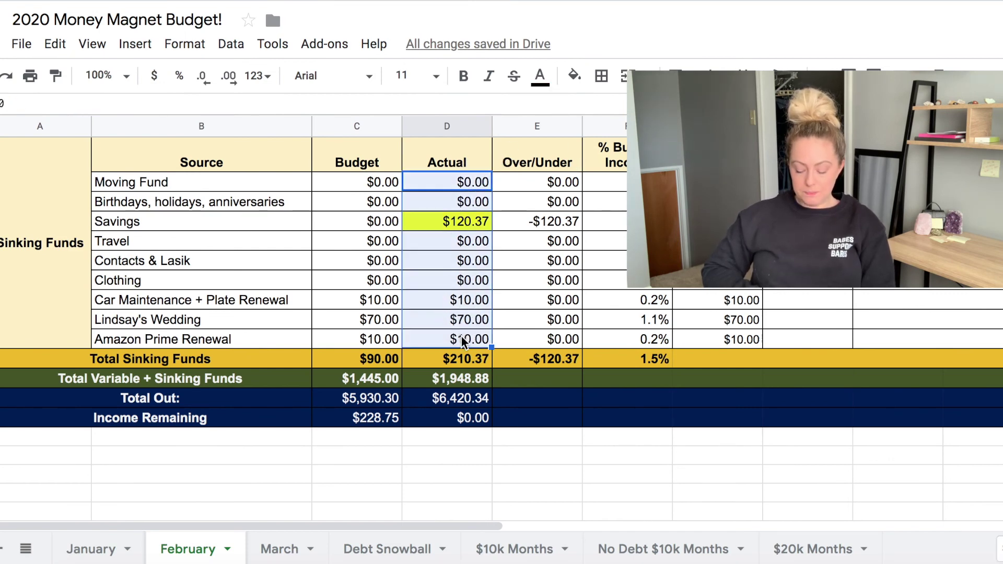
{"action": "left_click", "coordinate": [467, 301]}
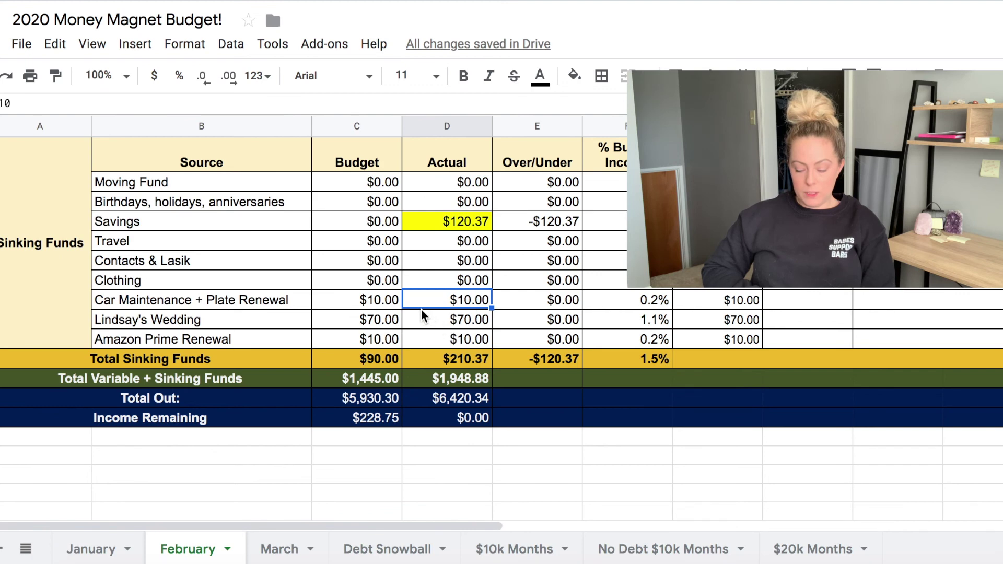
{"action": "left_click_drag", "start_coordinate": [460, 301], "coordinate": [457, 344]}
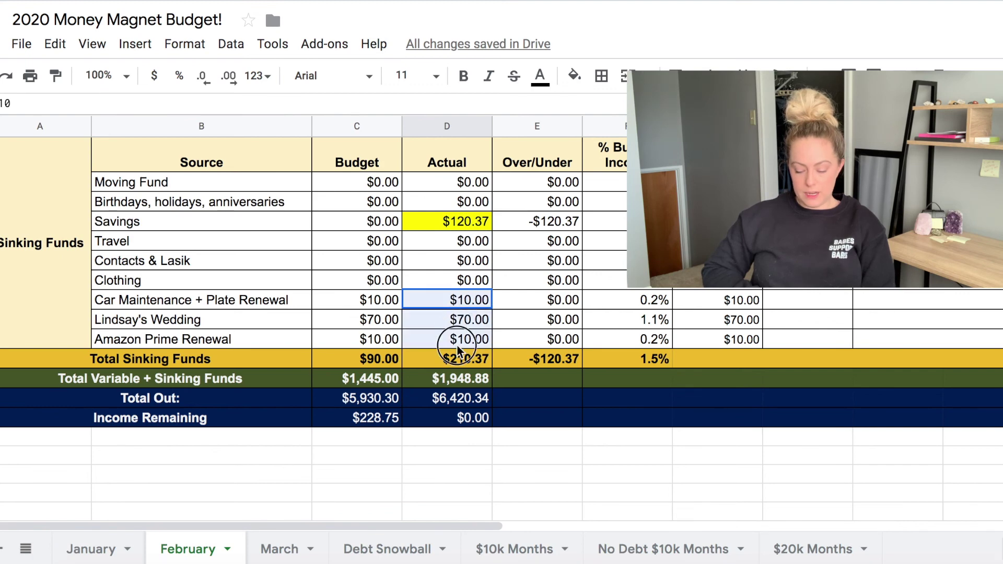
{"action": "left_click", "coordinate": [432, 321]}
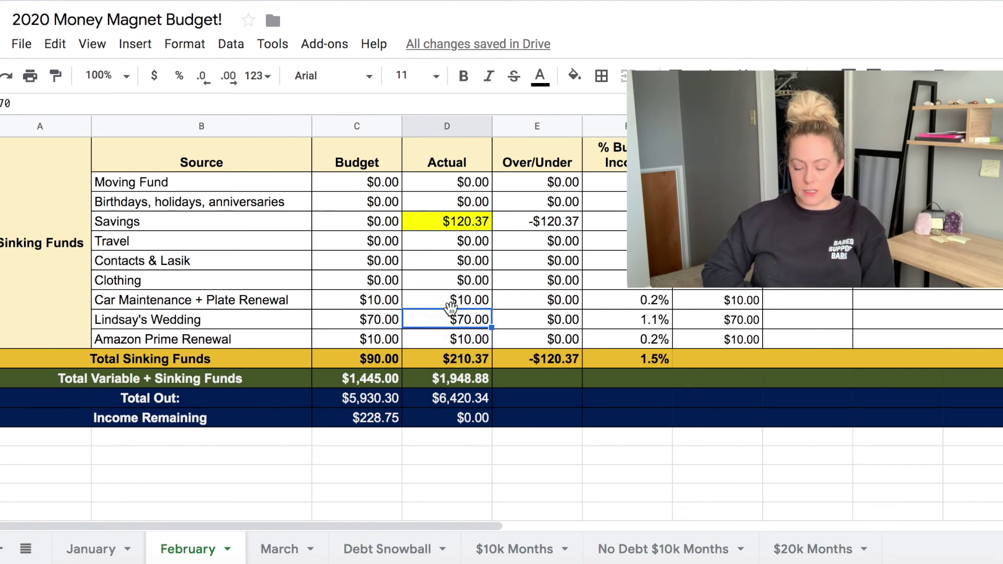
{"action": "left_click", "coordinate": [479, 226]}
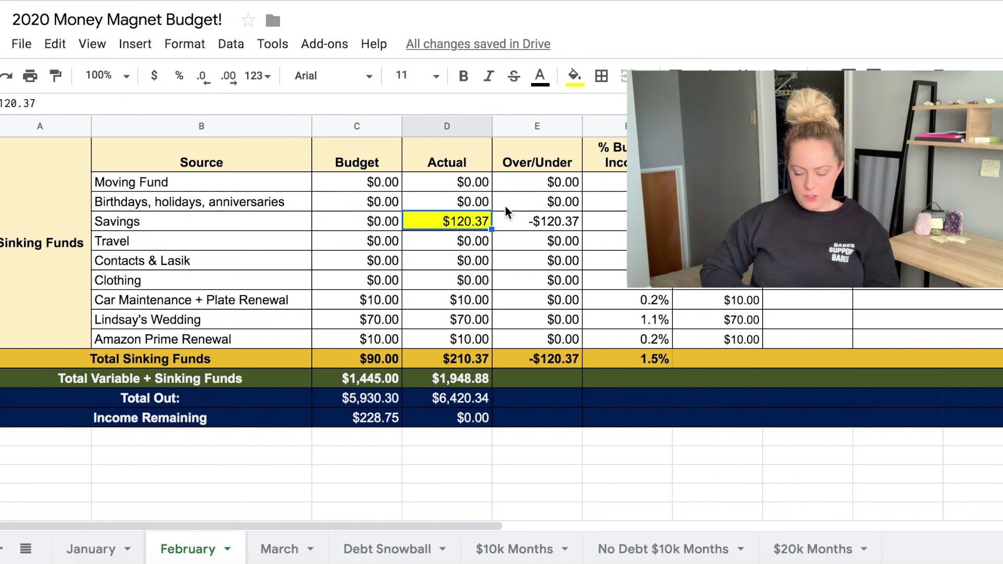
{"action": "scroll", "coordinate": [505, 206], "scroll_direction": "up", "scroll_amount": 5}
{"action": "scroll", "coordinate": [505, 205], "scroll_direction": "up", "scroll_amount": 1}
{"action": "left_click", "coordinate": [449, 160]}
{"action": "left_click", "coordinate": [450, 219]}
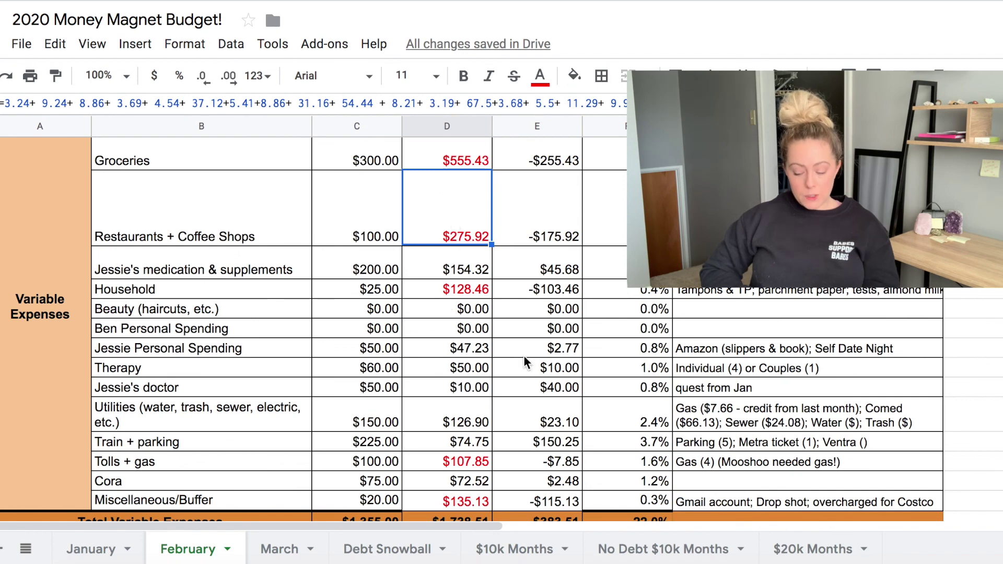
{"action": "scroll", "coordinate": [450, 369], "scroll_direction": "down", "scroll_amount": 10}
{"action": "scroll", "coordinate": [450, 368], "scroll_direction": "down", "scroll_amount": 1}
{"action": "scroll", "coordinate": [450, 369], "scroll_direction": "down", "scroll_amount": 2}
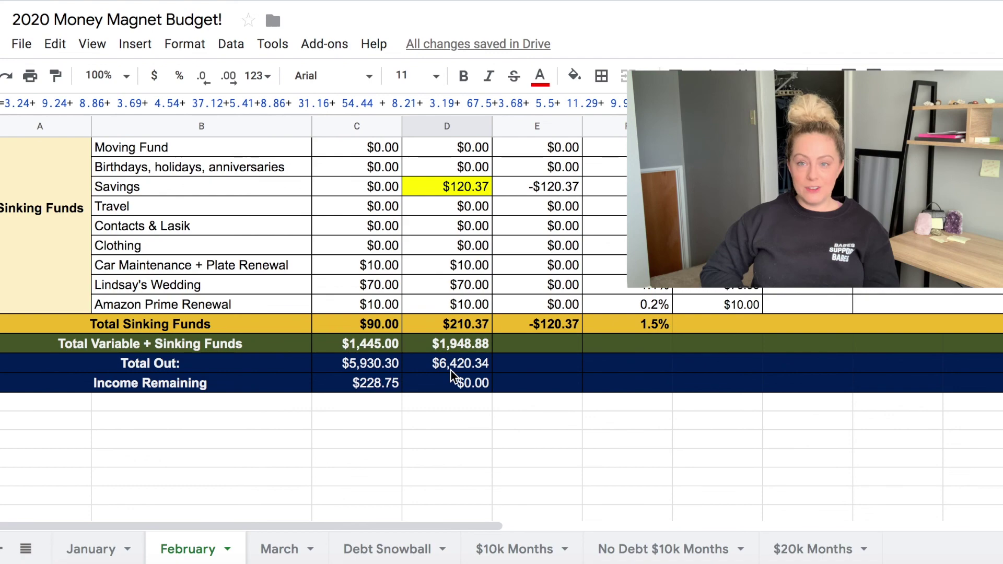
{"action": "scroll", "coordinate": [493, 275], "scroll_direction": "up", "scroll_amount": 3}
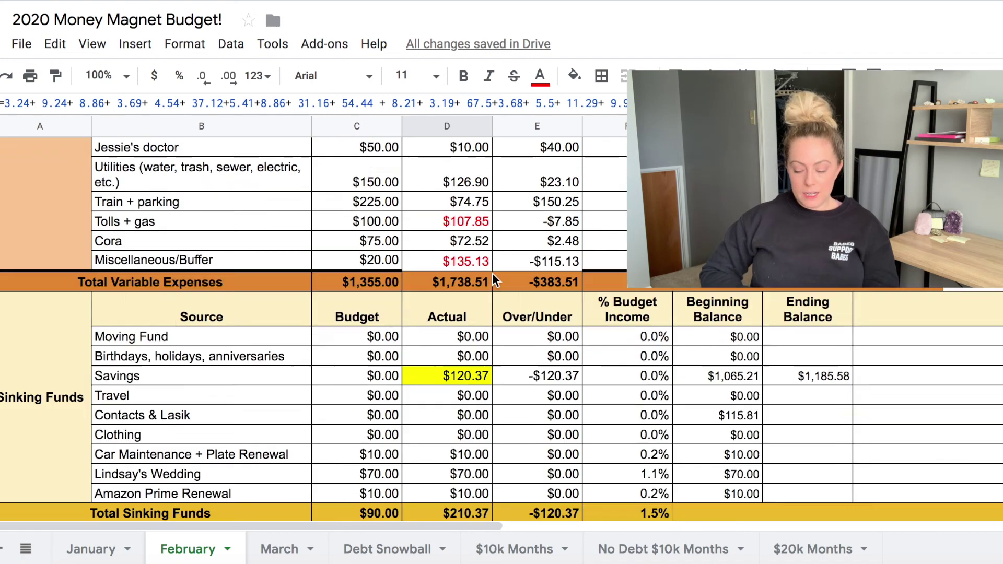
{"action": "scroll", "coordinate": [493, 275], "scroll_direction": "up", "scroll_amount": 10}
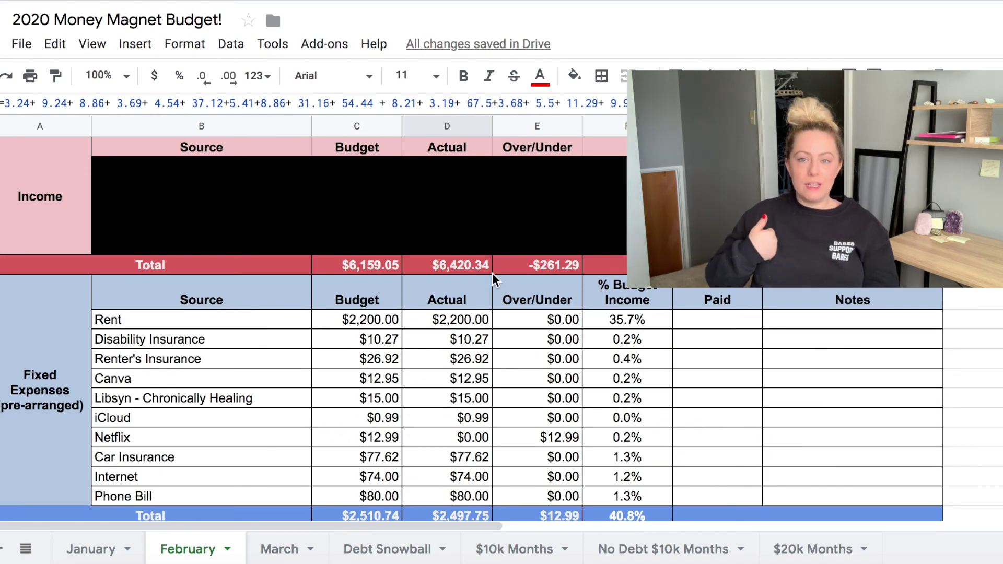